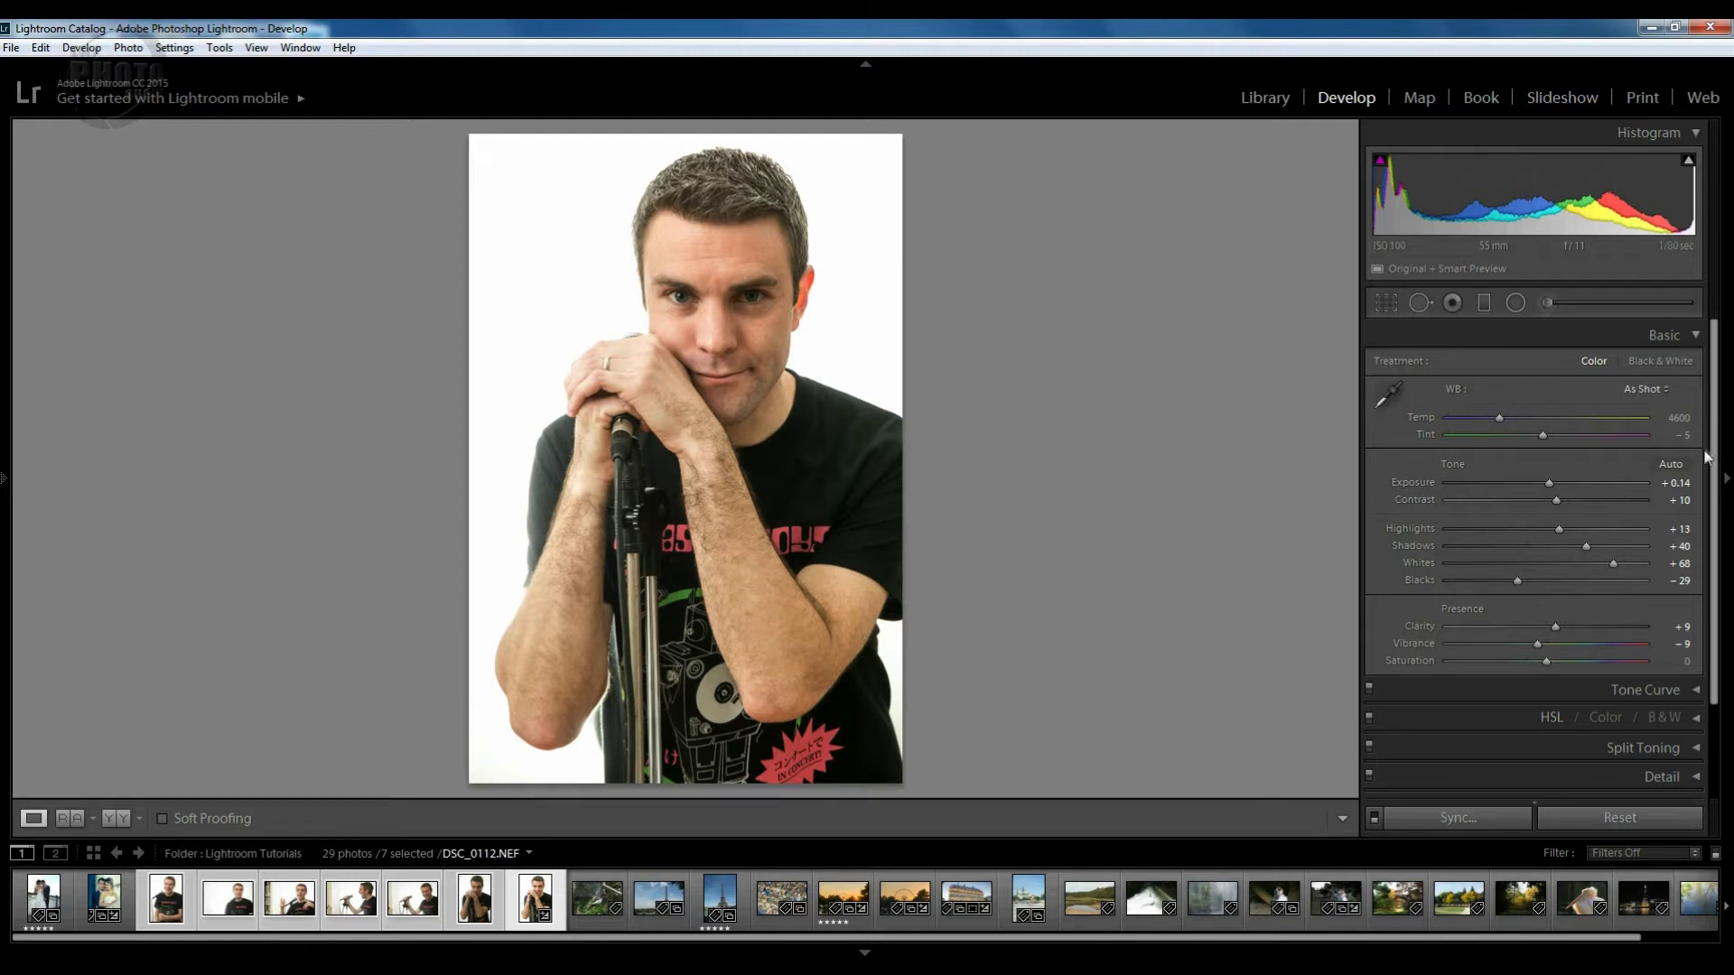
Collapse the Basic settings and expand the Detail settings for the portrait
click(1696, 336)
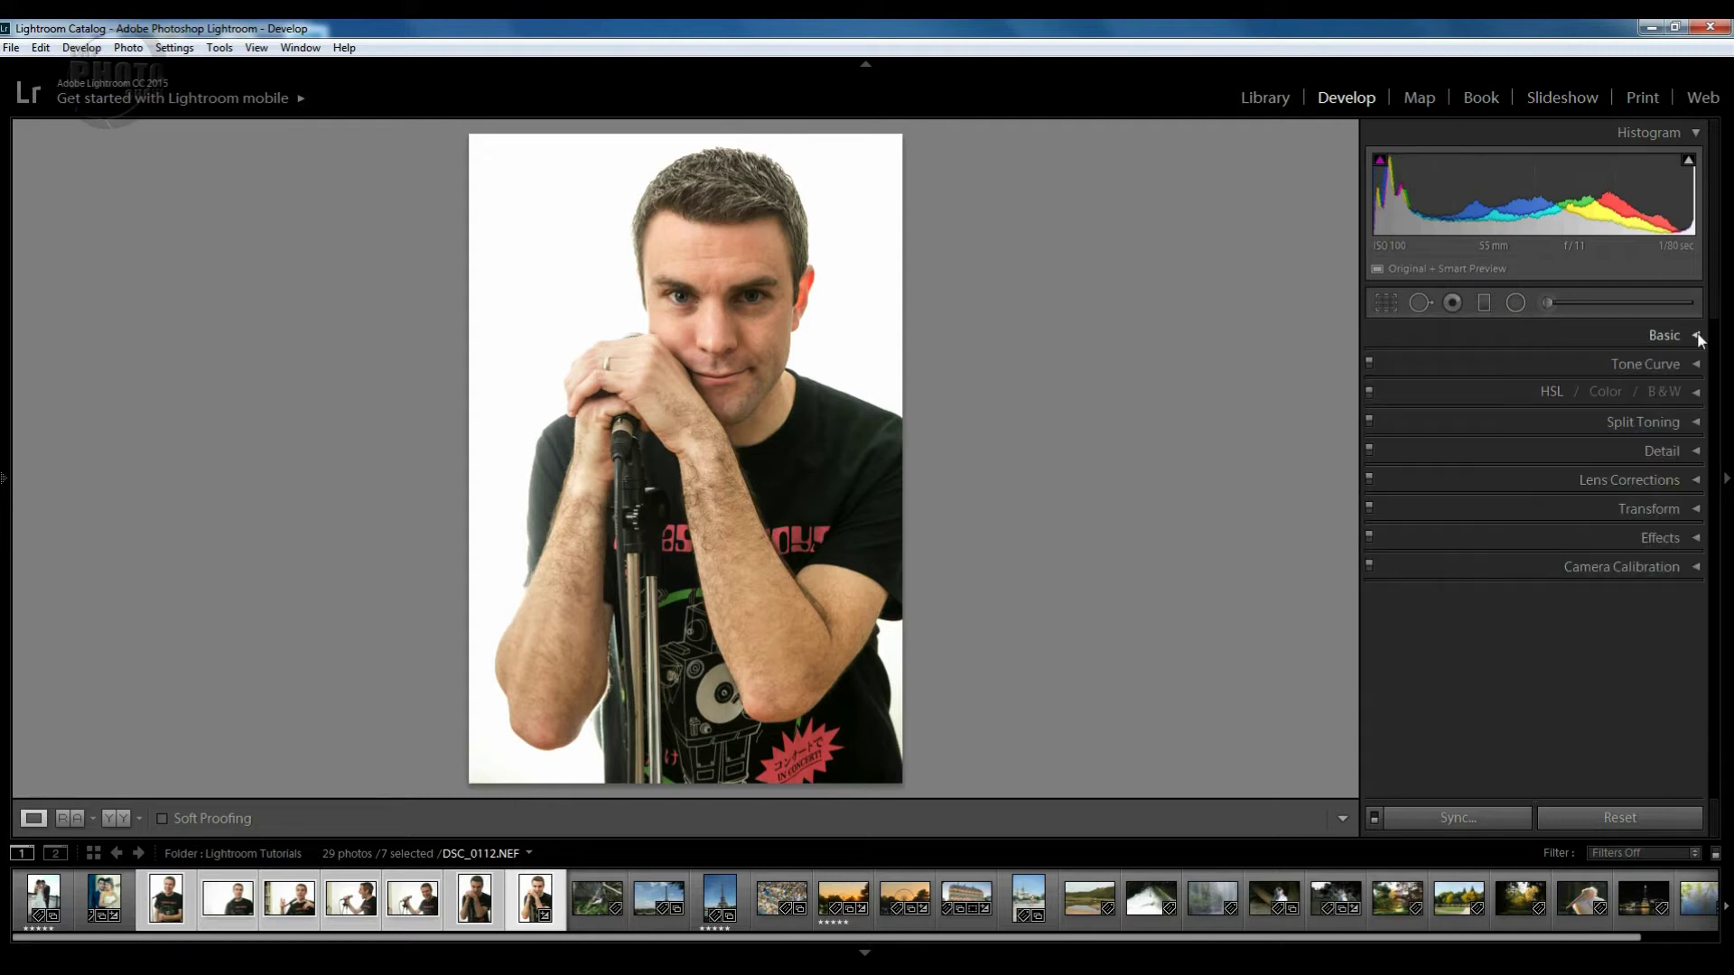
click(1696, 451)
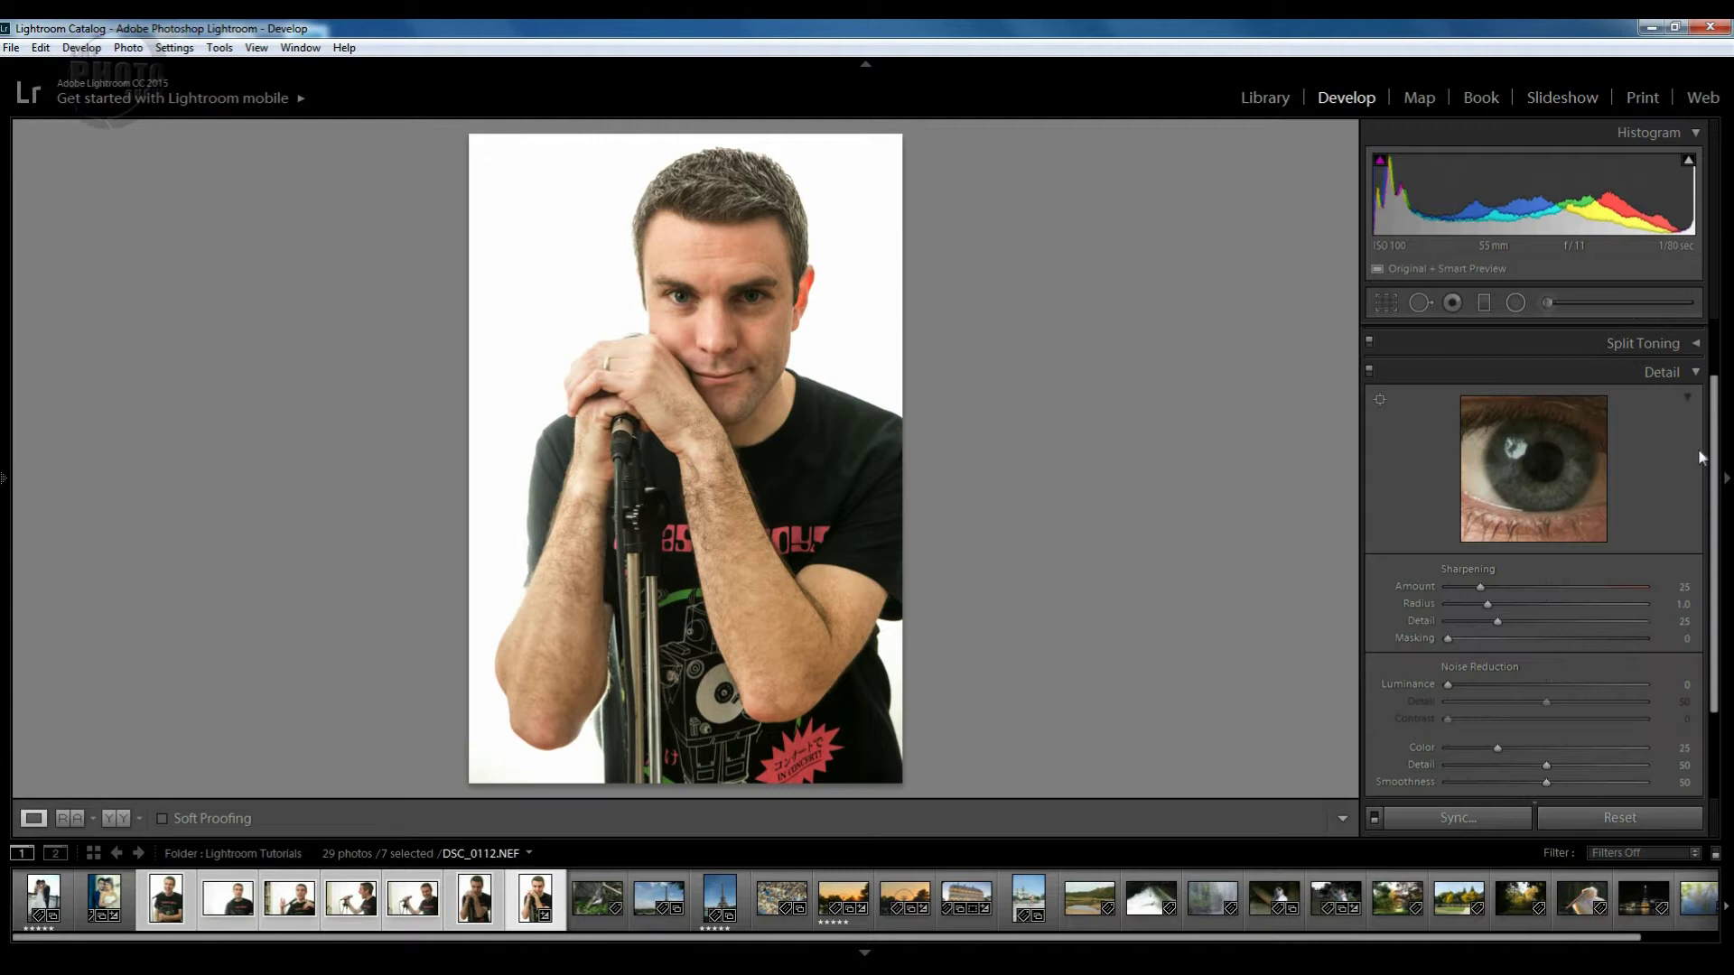
scroll(1712, 456, down, 1)
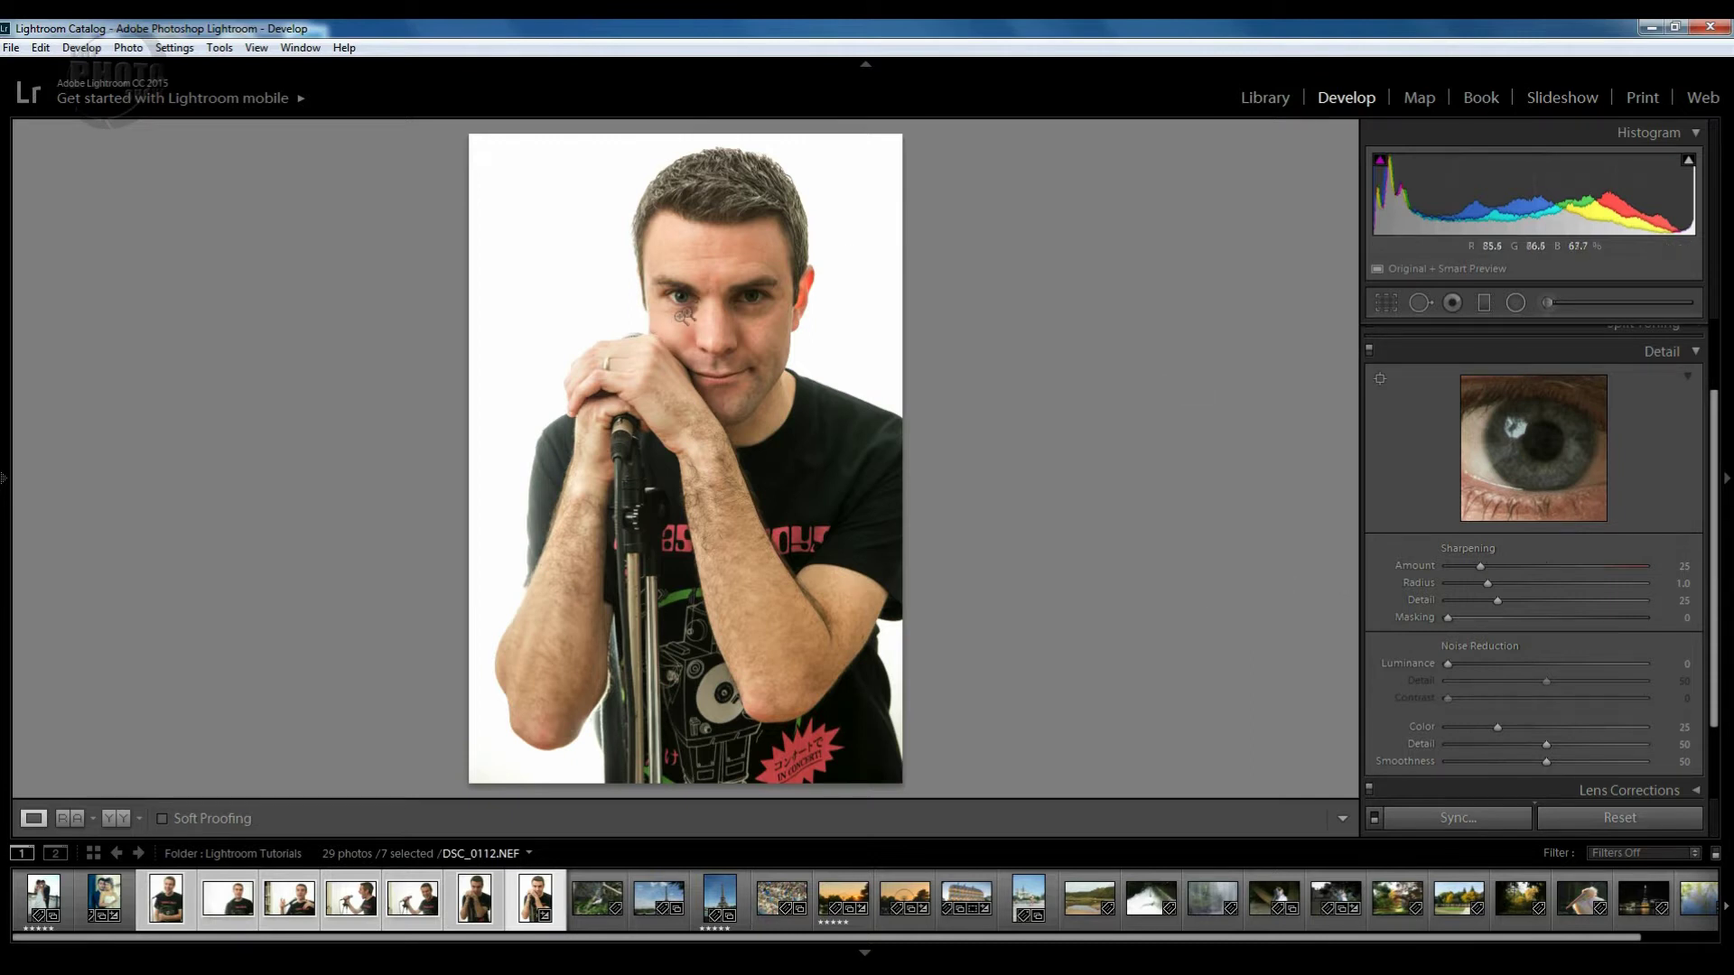
Enlarge the portrait around both eyes and choose a spot by an eye for the Detail preview
click(689, 307)
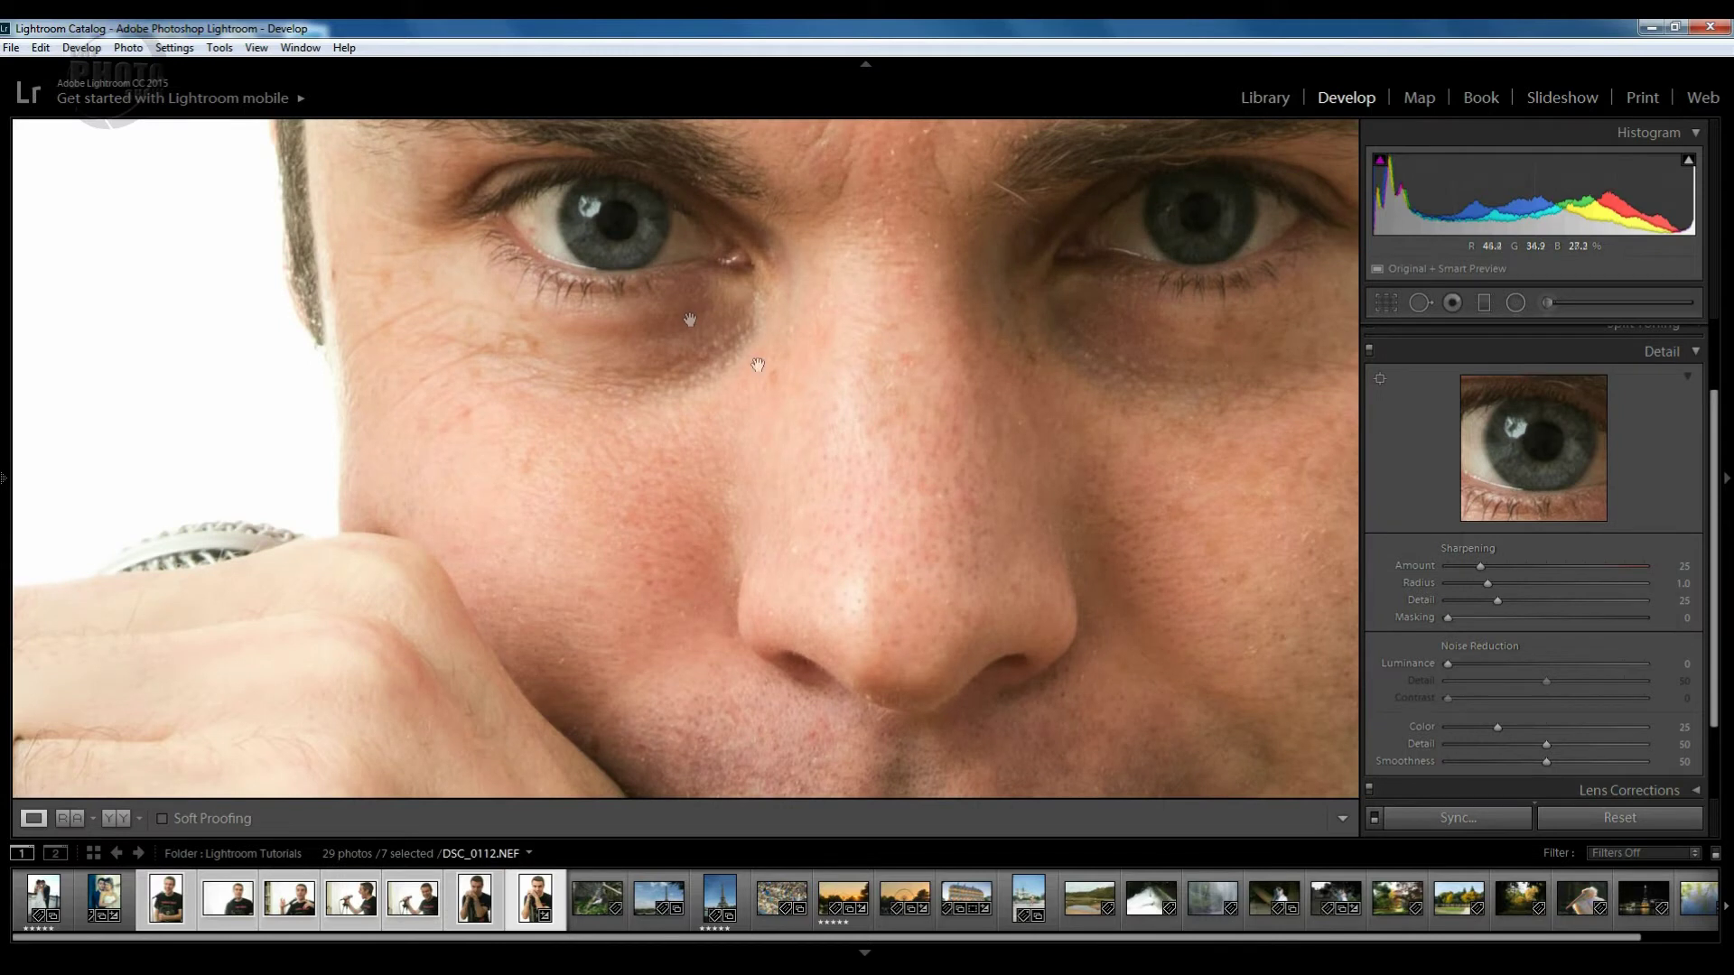
drag(844, 360, 724, 468)
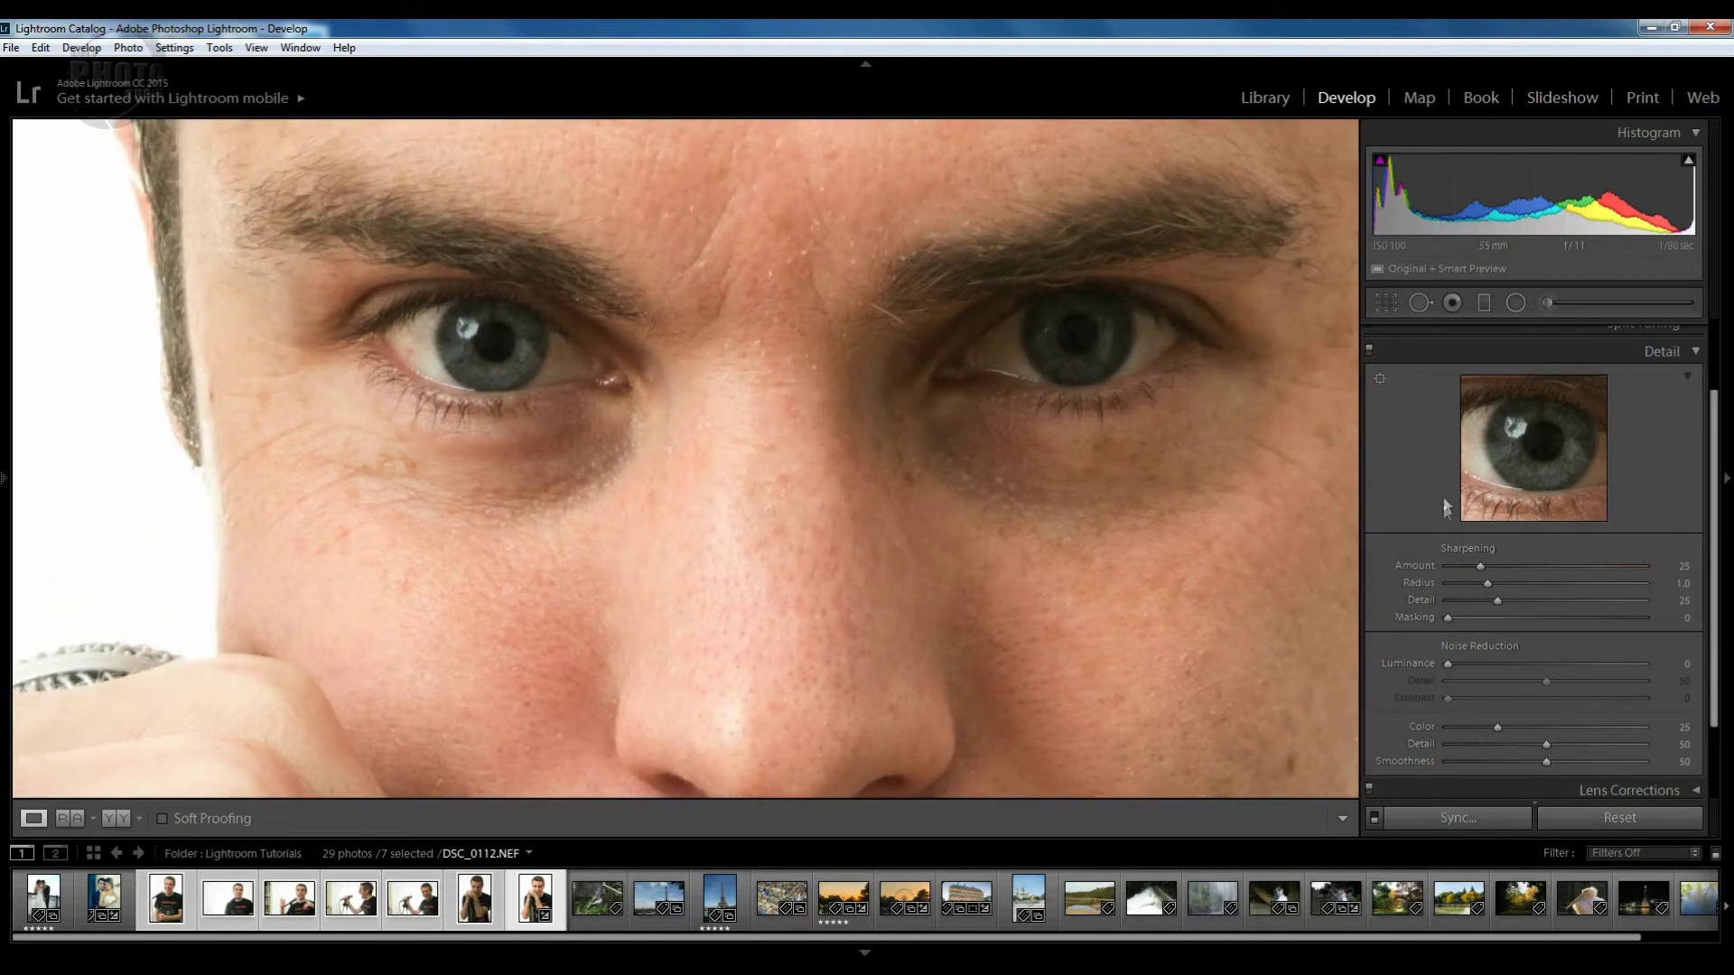
click(1380, 380)
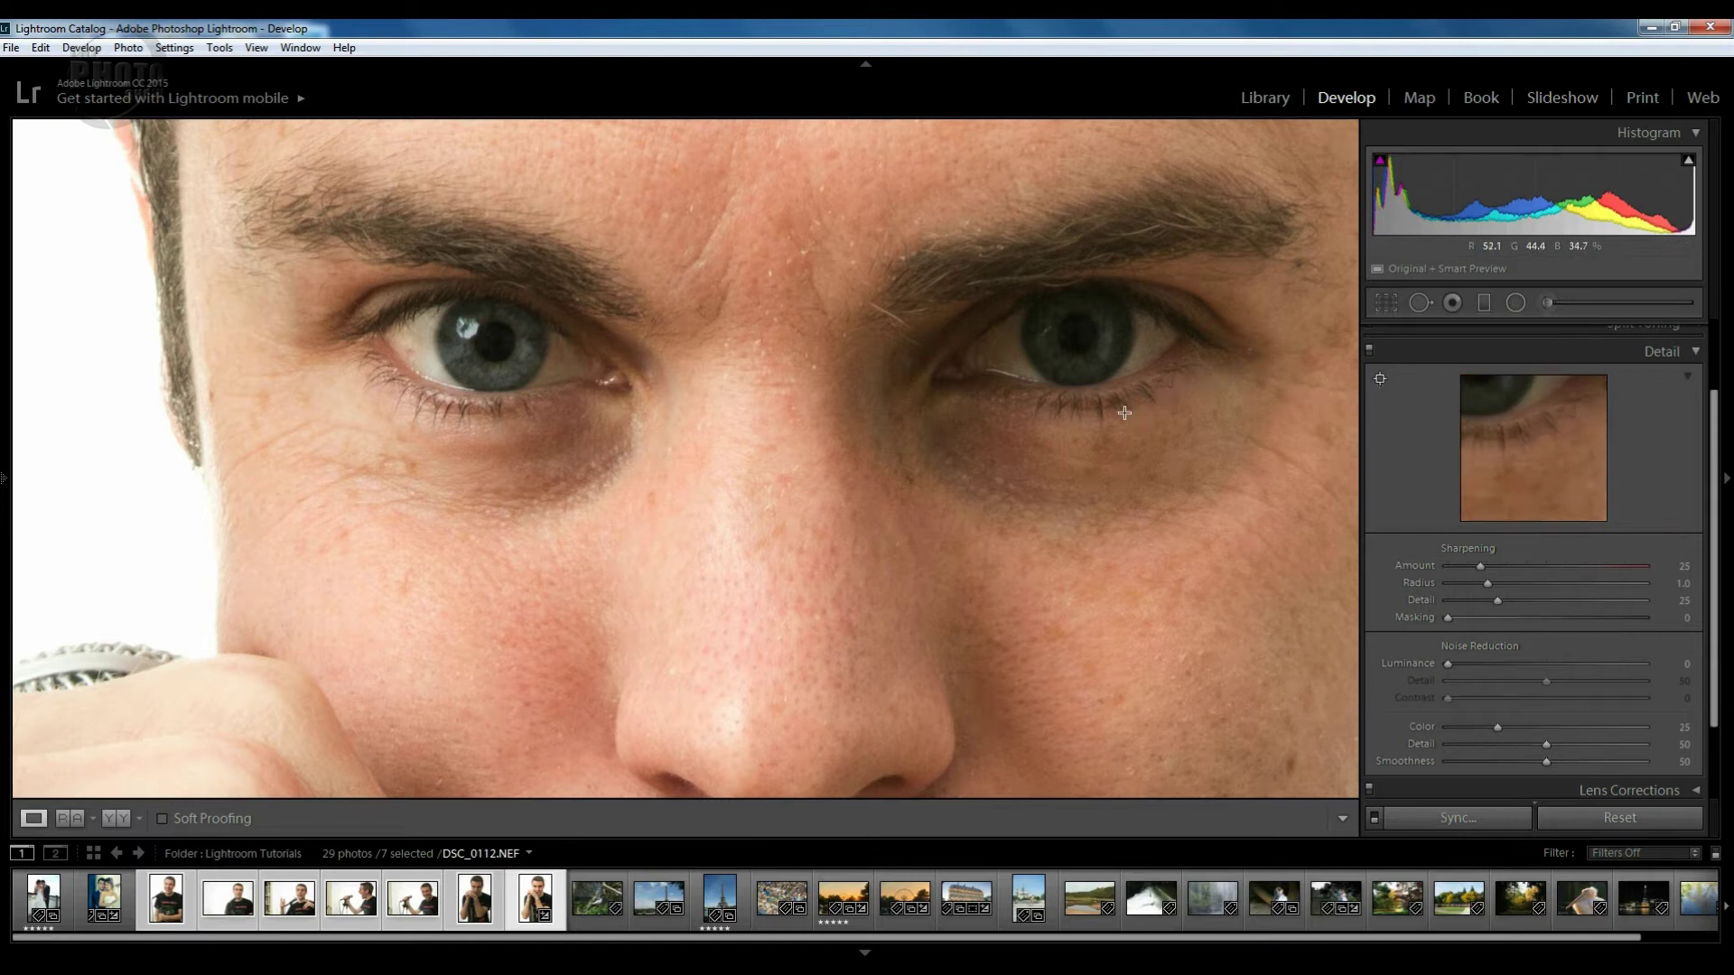
click(1158, 442)
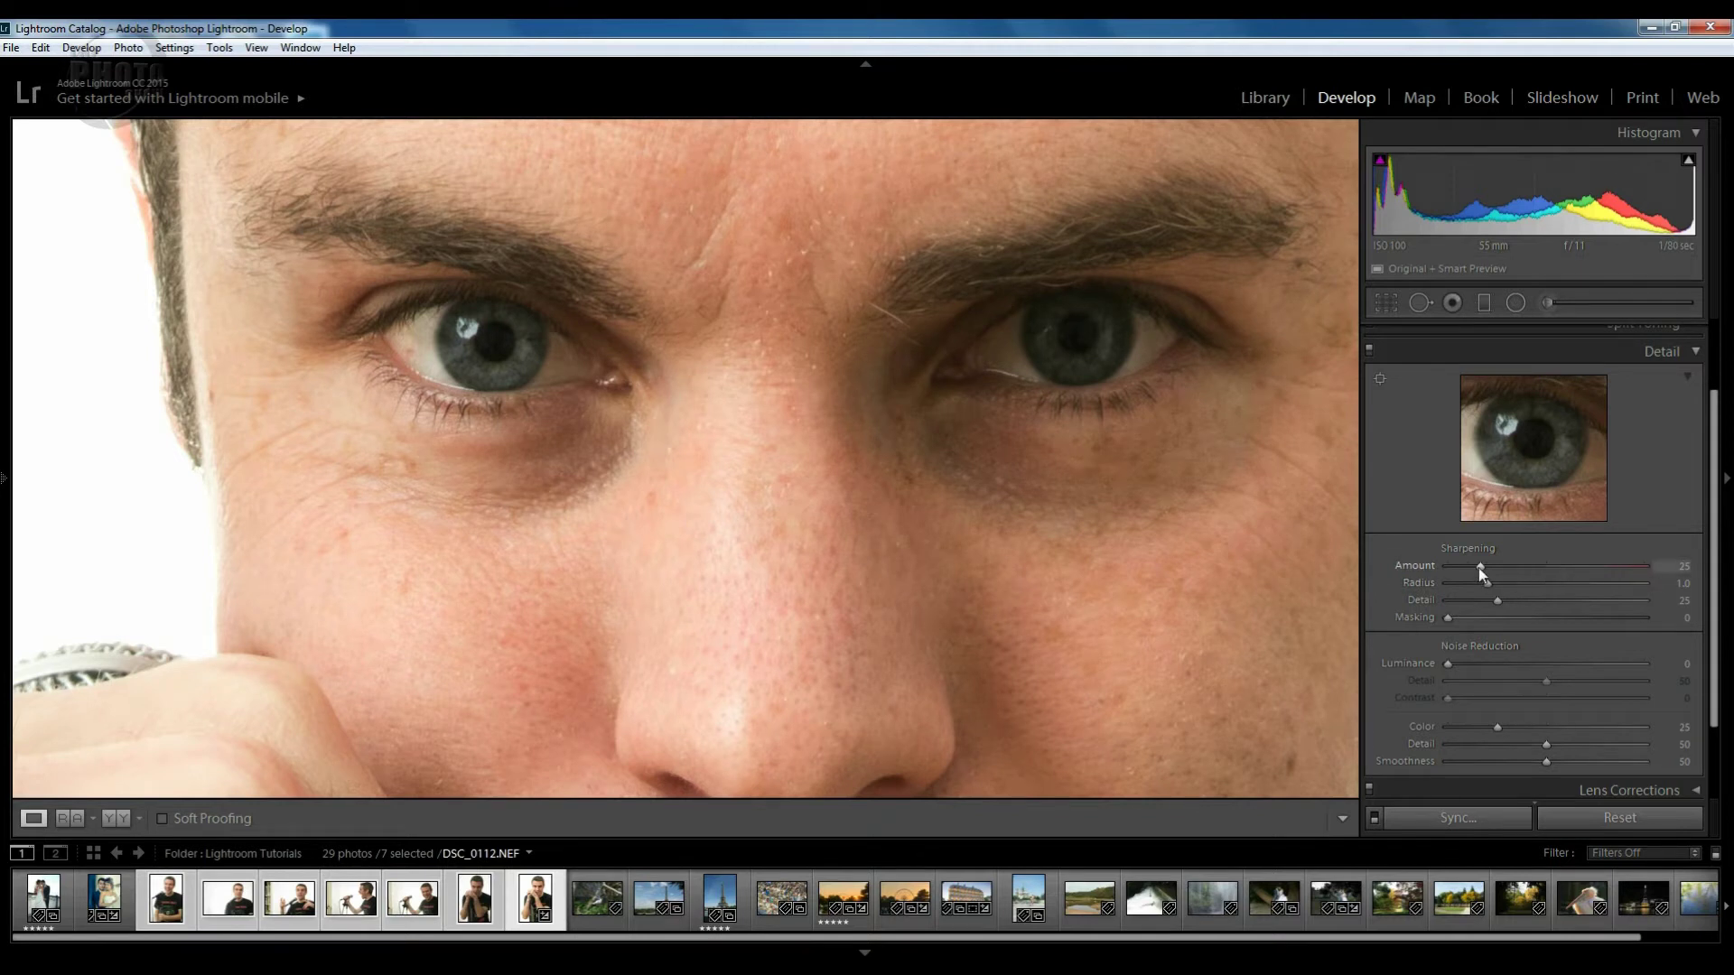
Try low and high sharpening strengths on the portrait, then set the sharpening Amount to 50
drag(1479, 567, 1436, 571)
drag(1449, 567, 1472, 567)
drag(1597, 578, 1646, 571)
drag(1637, 572, 1581, 575)
drag(1631, 567, 1565, 572)
drag(1518, 573, 1514, 573)
Examine the sharpening Amount across its range in the grayscale preview and return it to 50
key(alt)
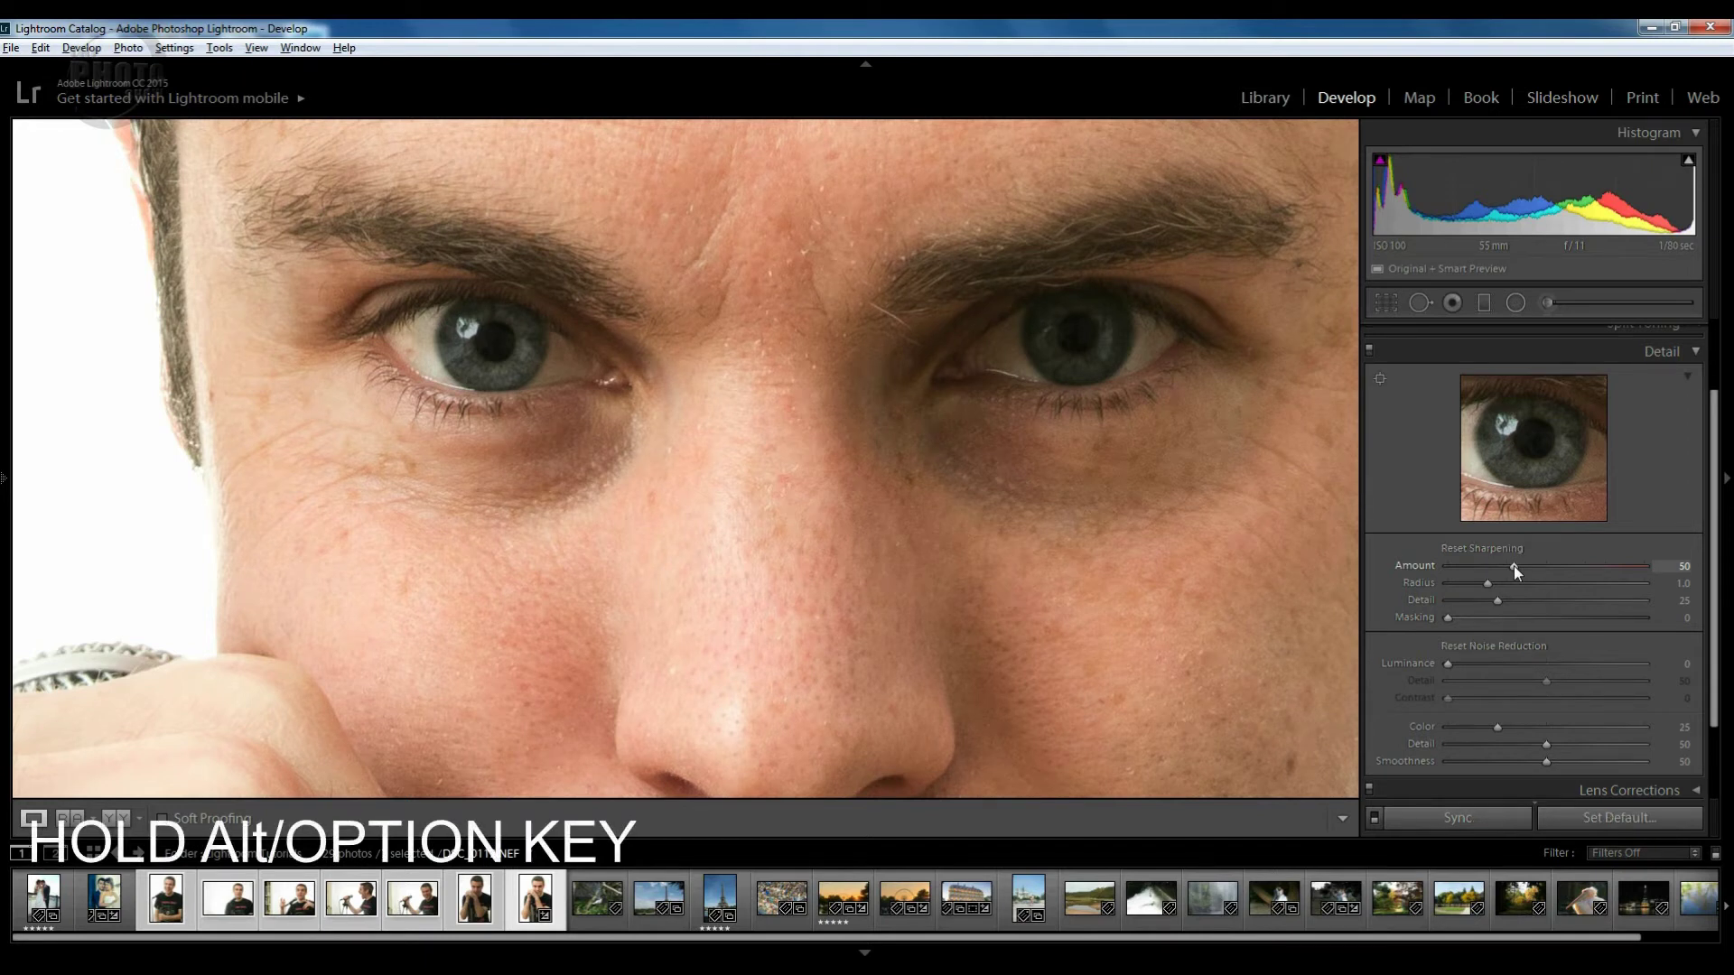
alt+click(1515, 567)
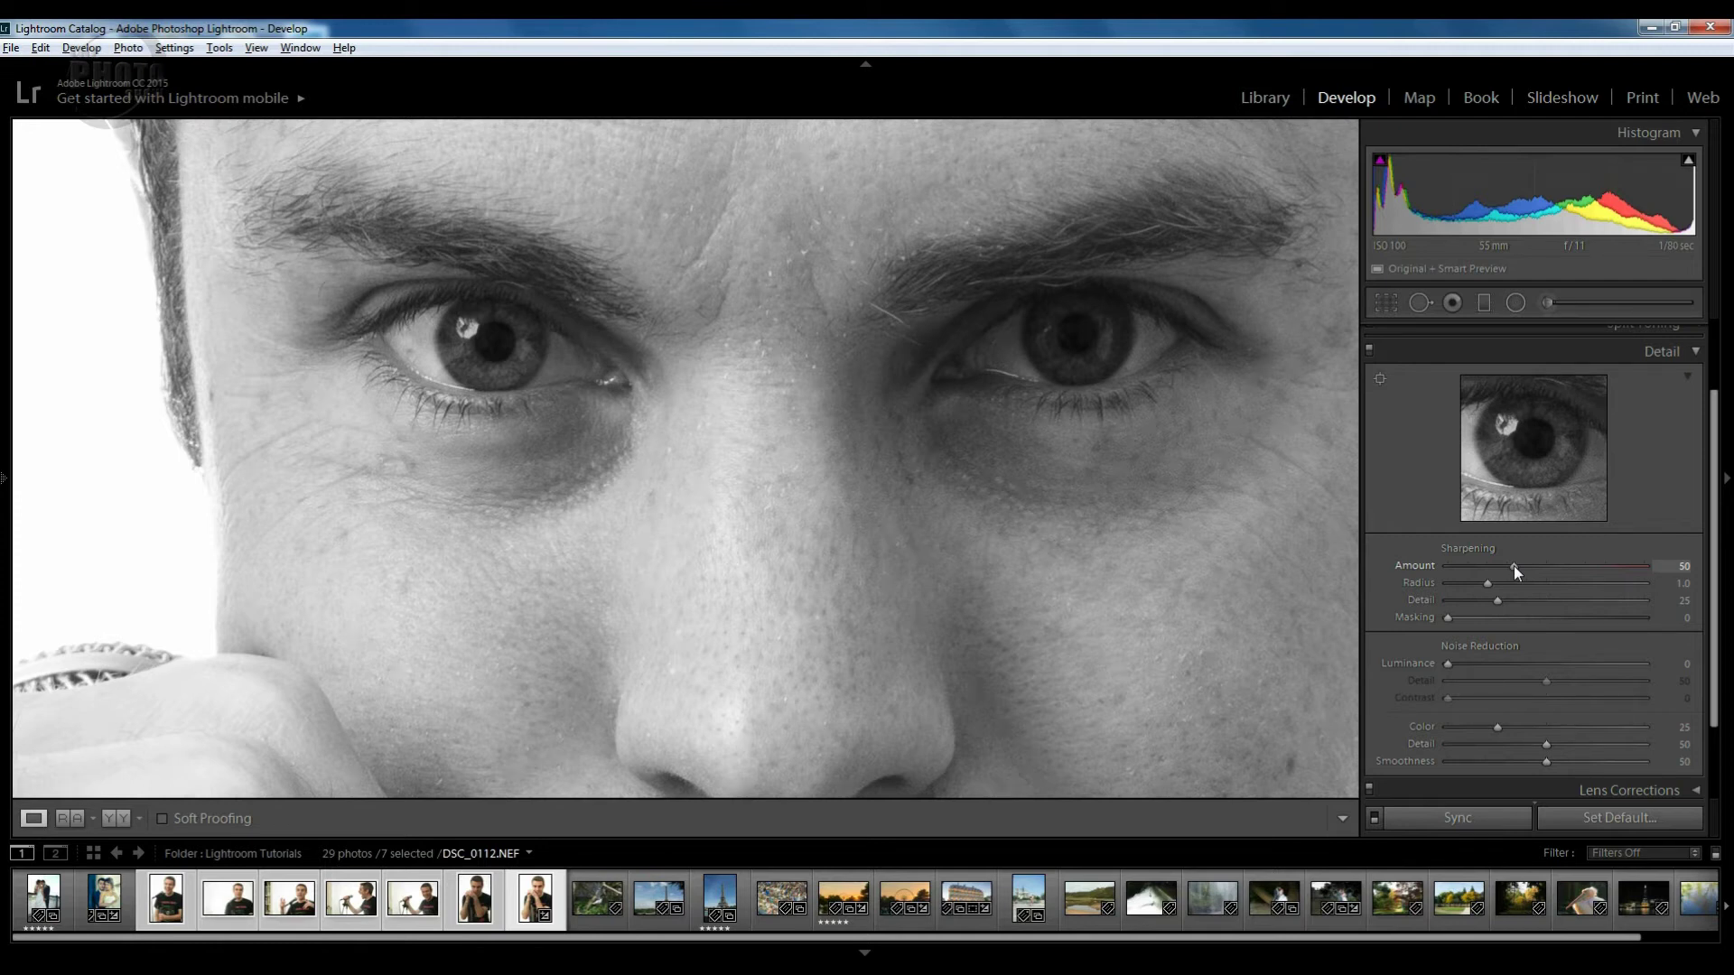
drag(1515, 567, 1571, 567)
drag(1656, 579, 1637, 579)
drag(1602, 578, 1444, 583)
drag(1446, 575, 1514, 572)
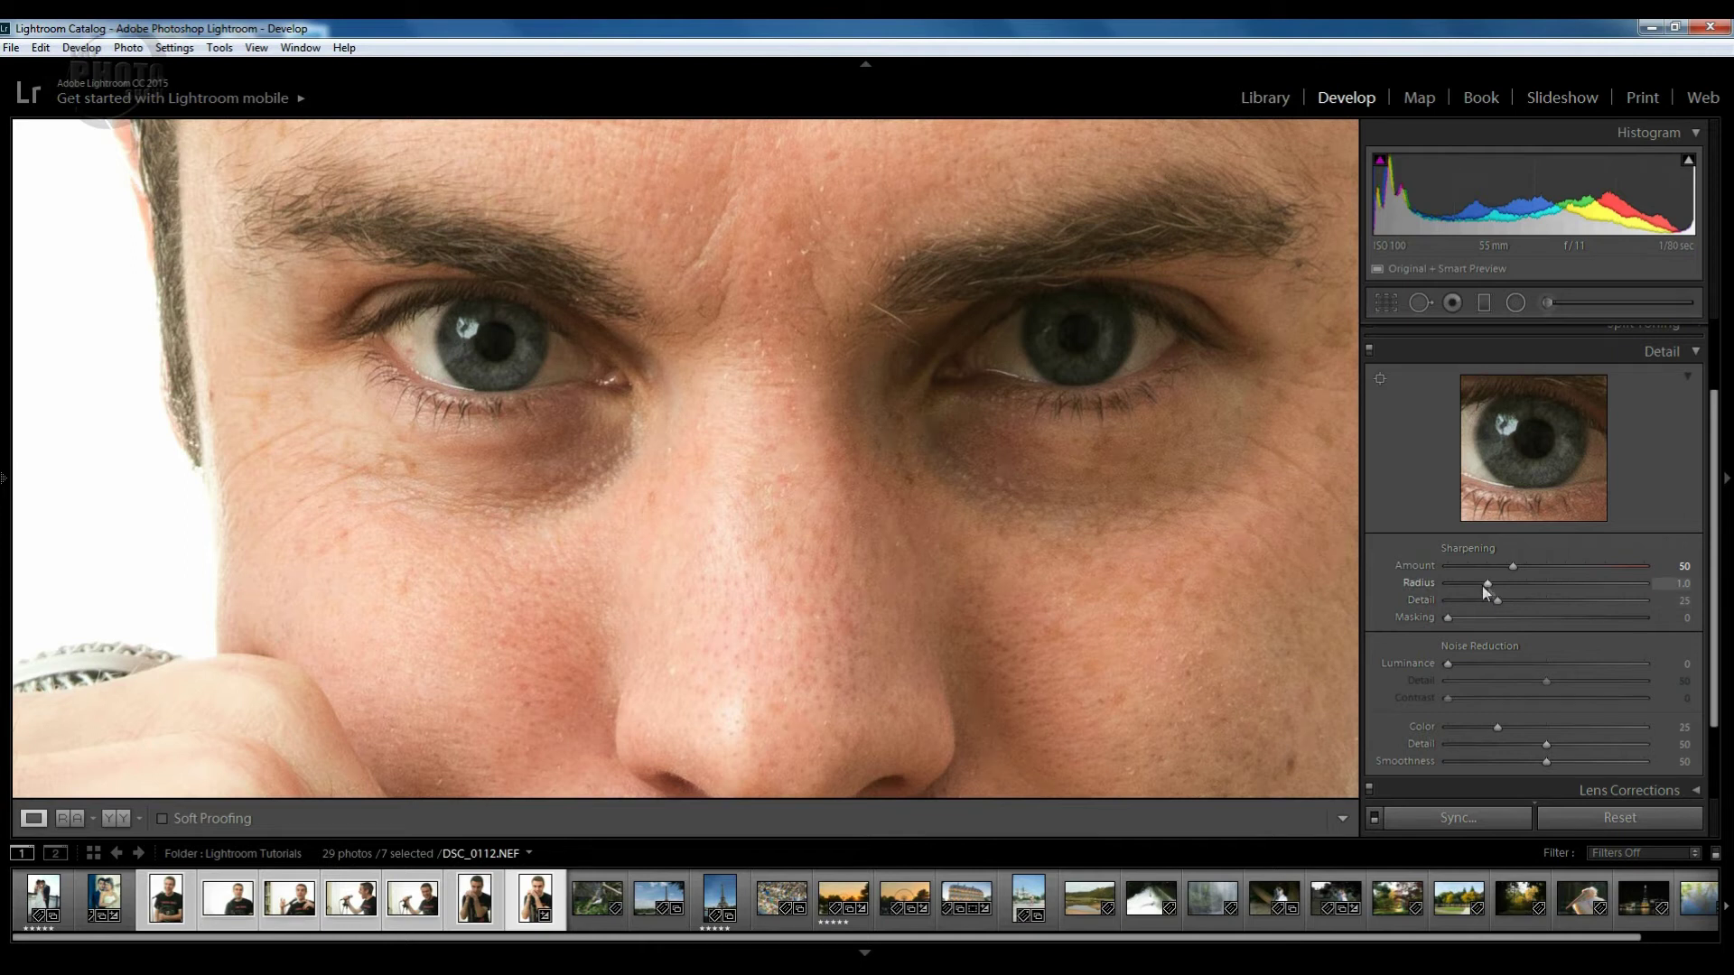
Try the sharpening Radius at both extremes and set it to 1.5
drag(1487, 584, 1475, 591)
drag(1552, 590, 1572, 589)
drag(1640, 585, 1502, 578)
drag(1448, 586, 1647, 593)
mouse_move(1529, 583)
mouse_down()
mouse_move(1482, 586)
mouse_move(1506, 590)
mouse_up()
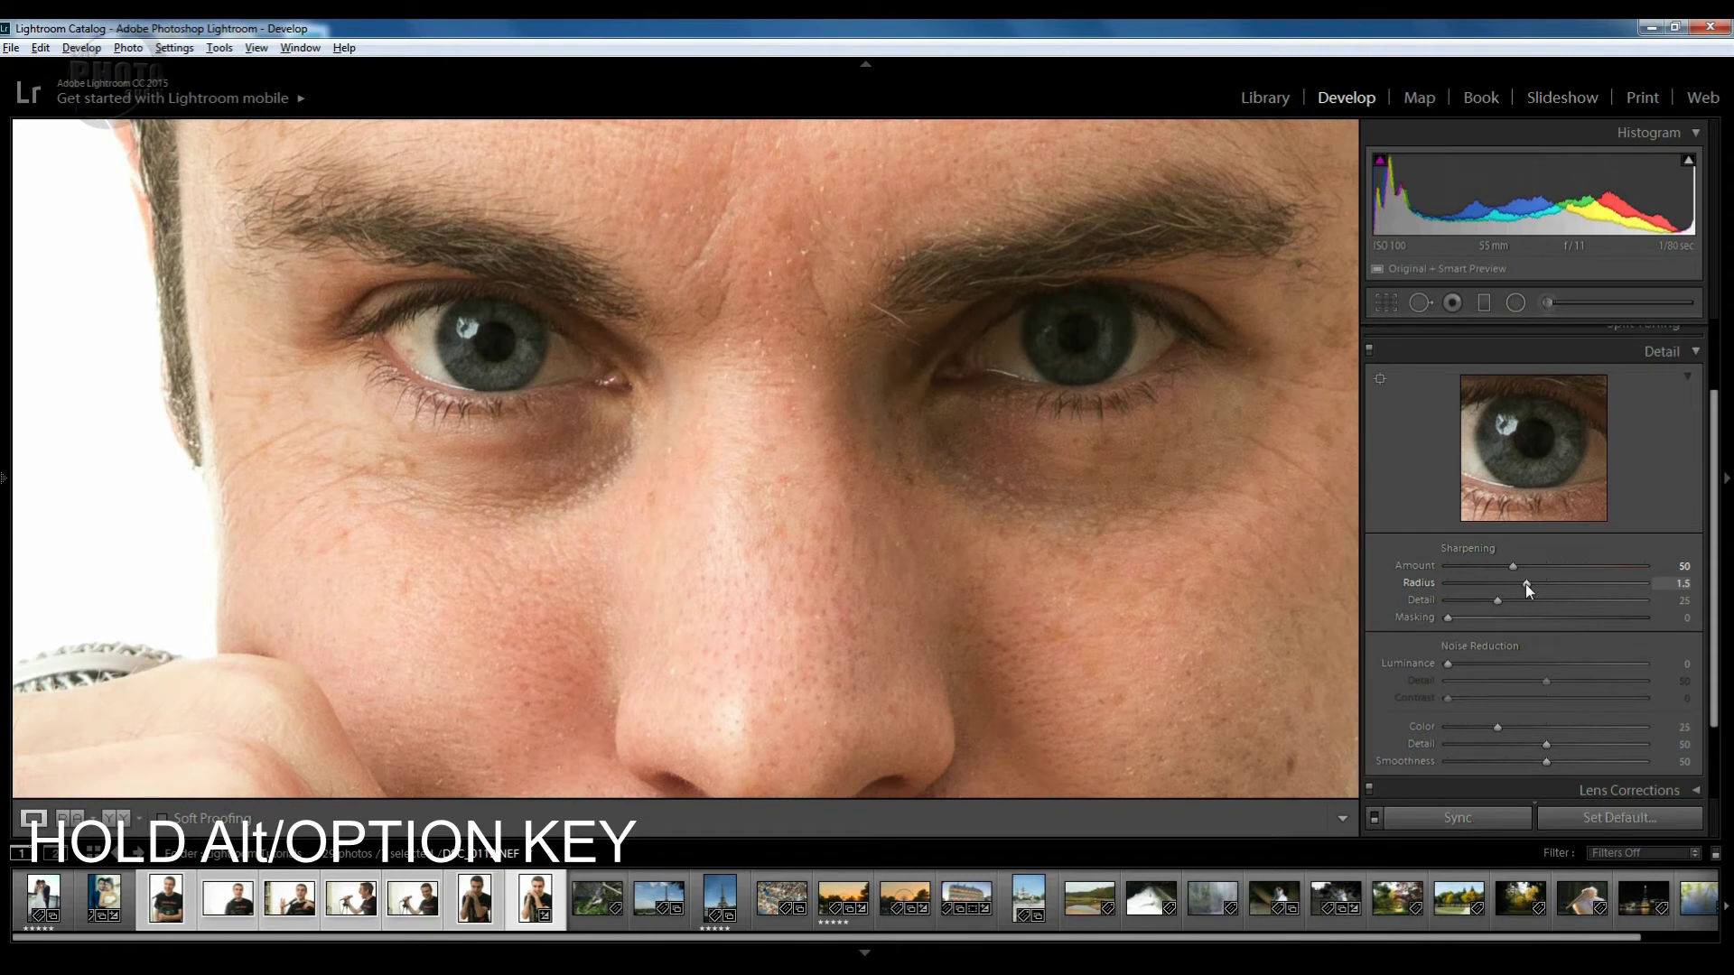
Compare Radius values in the grey edge preview and set the sharpening Radius to 1.0
alt+click(1526, 583)
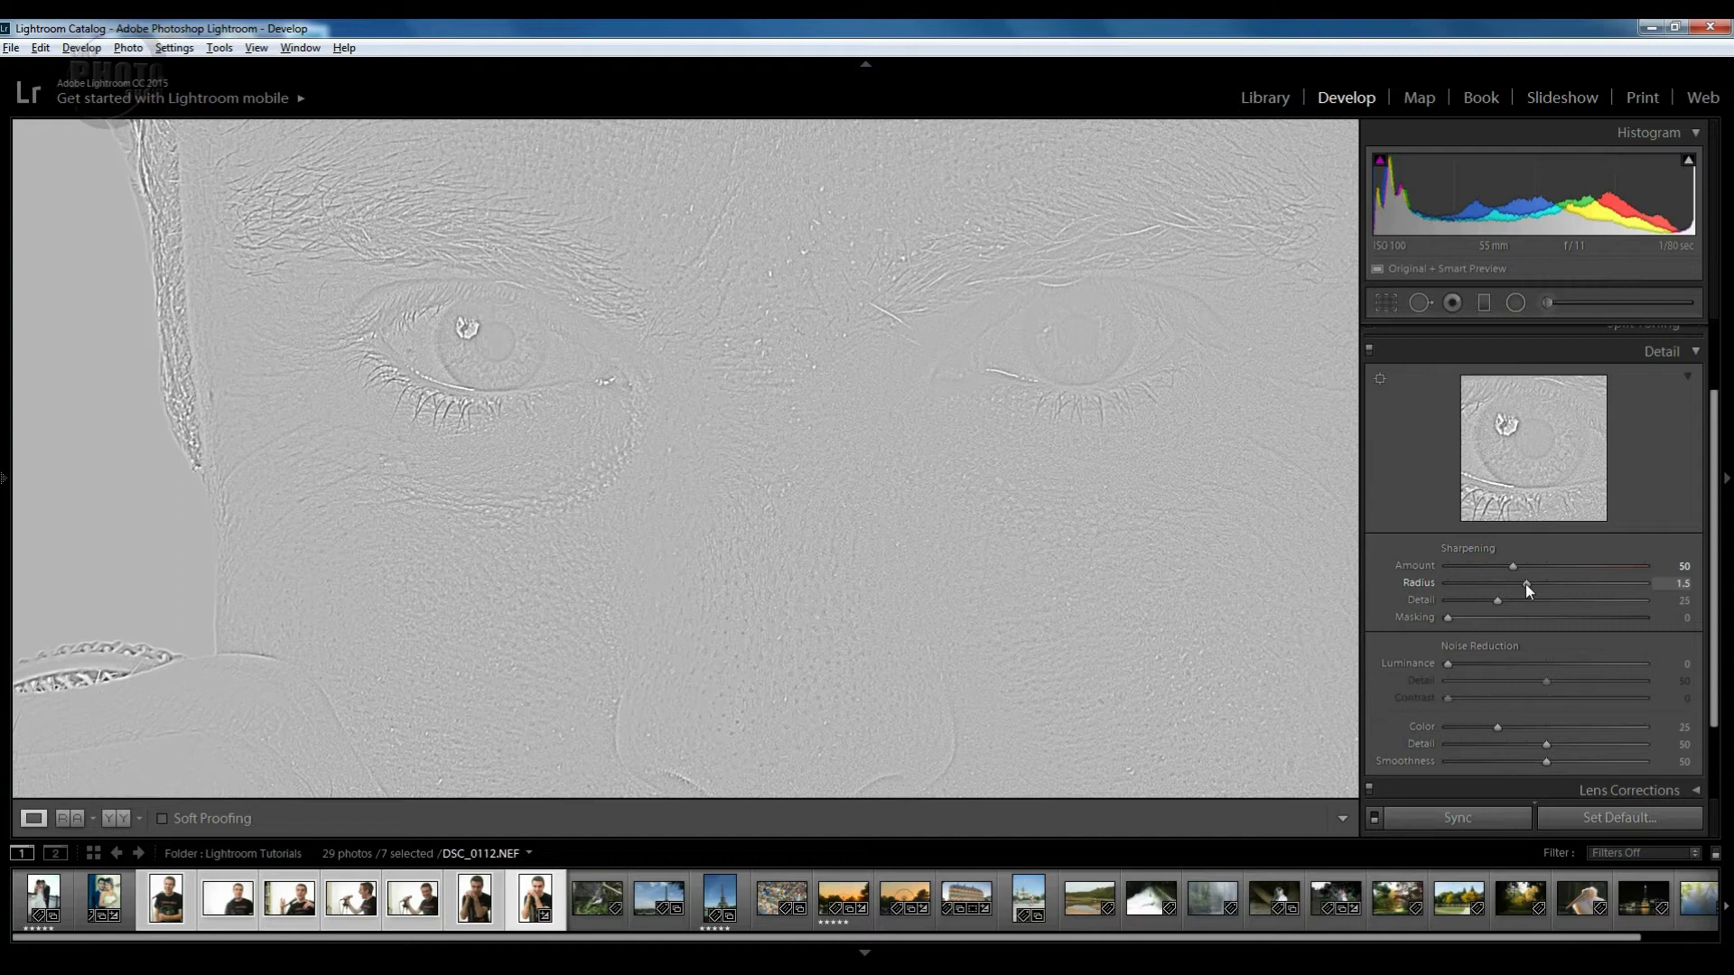
drag(1525, 583, 1444, 582)
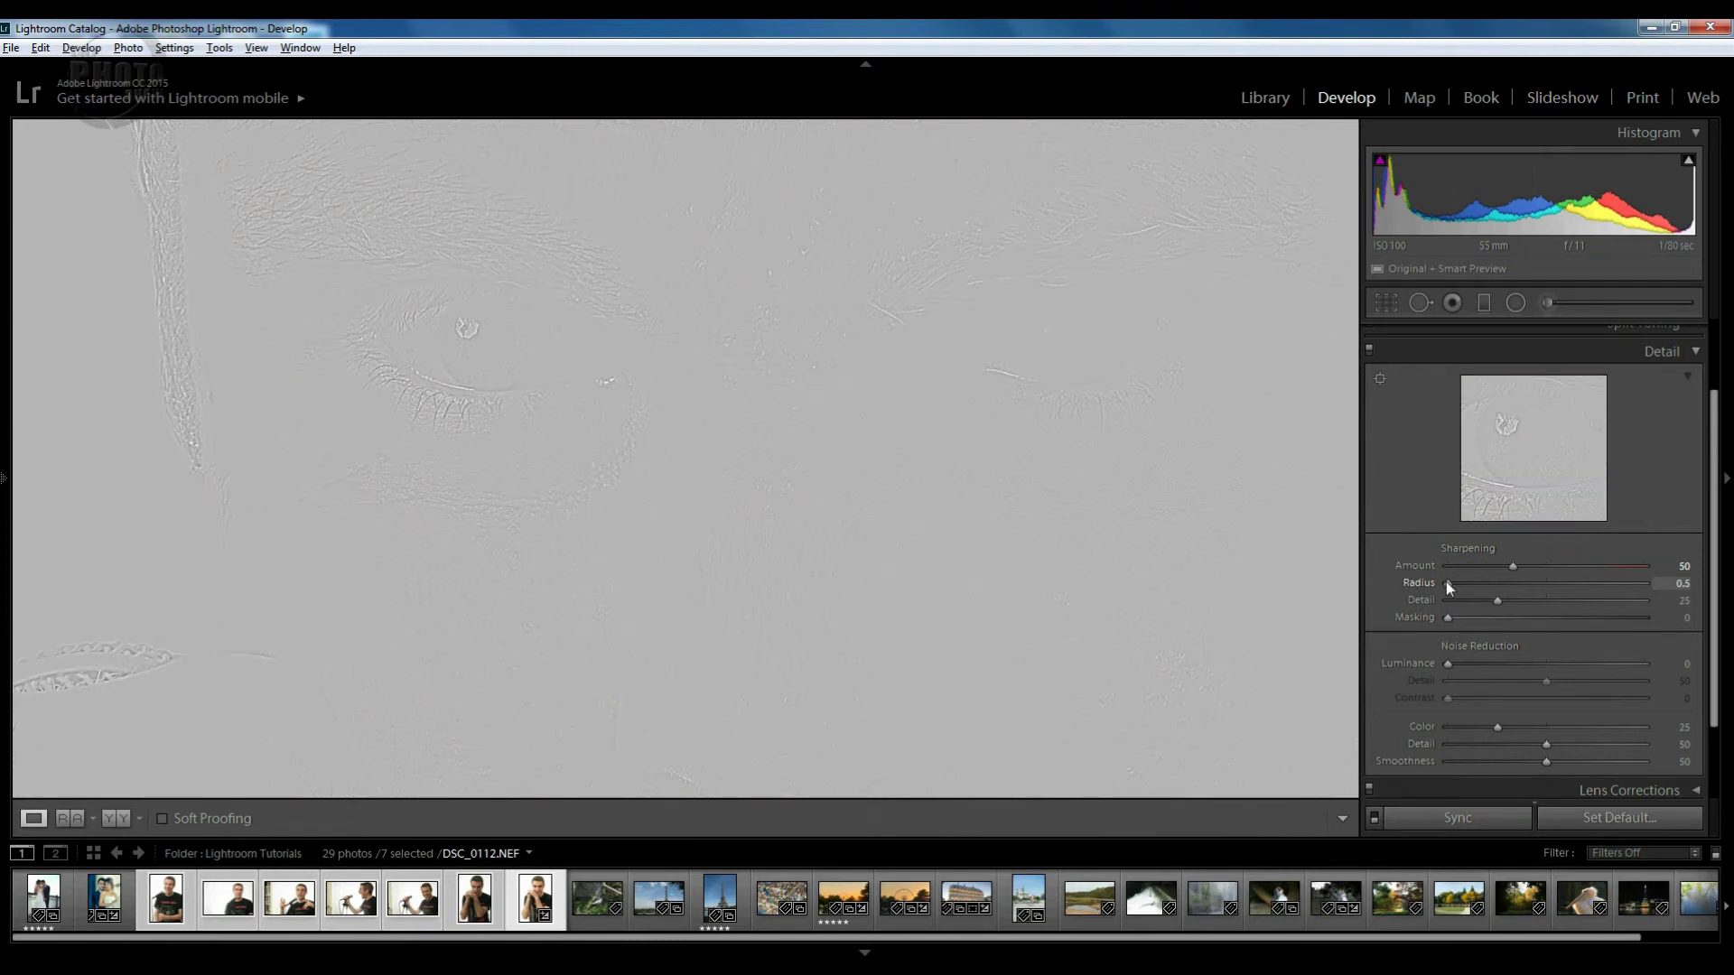
drag(1447, 583, 1508, 585)
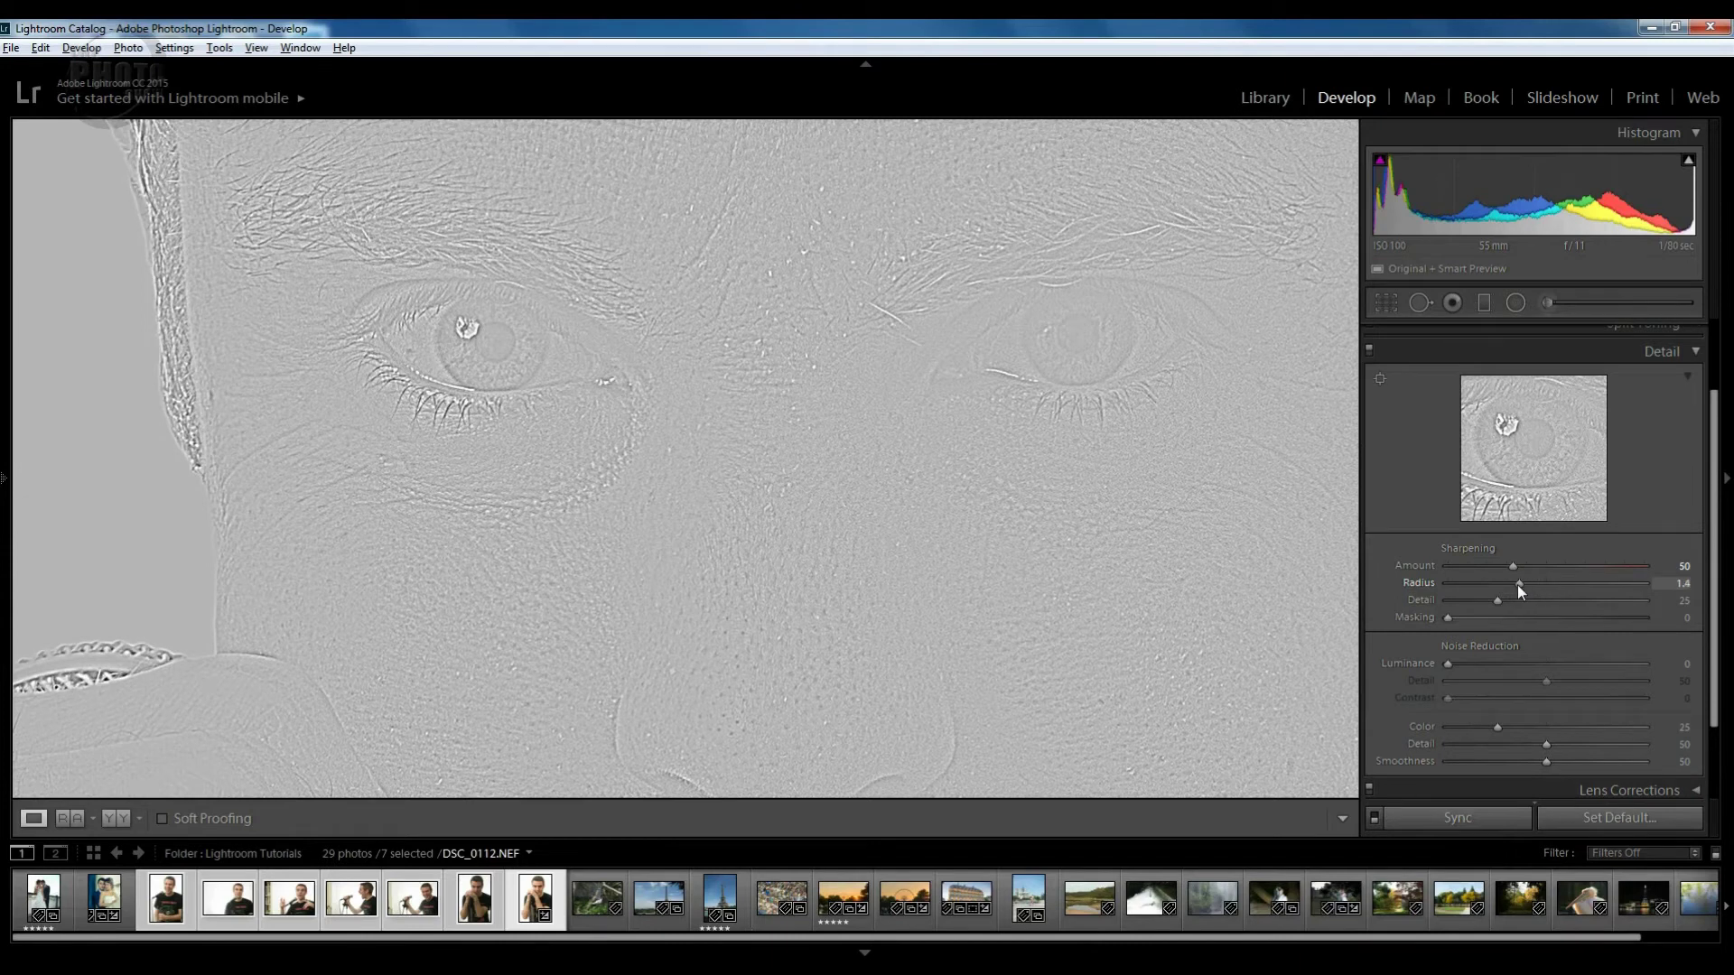
drag(1512, 586, 1490, 592)
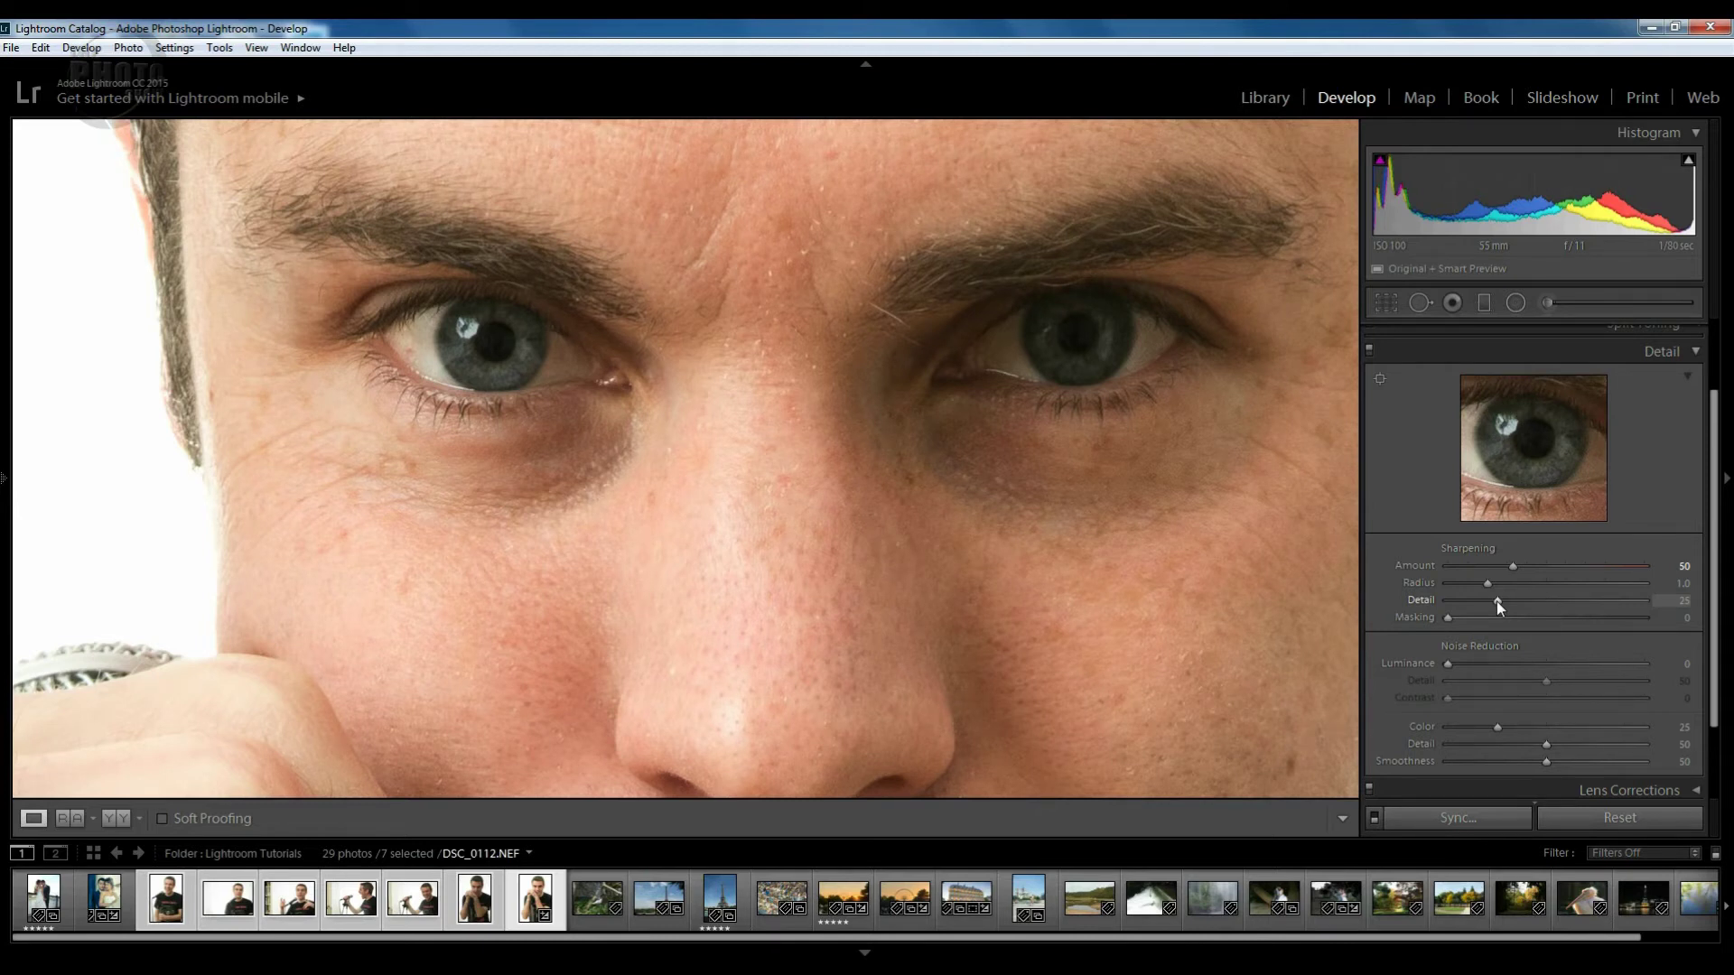
Set the sharpening Detail to 26 while checking the grey edge preview
alt+click(1497, 602)
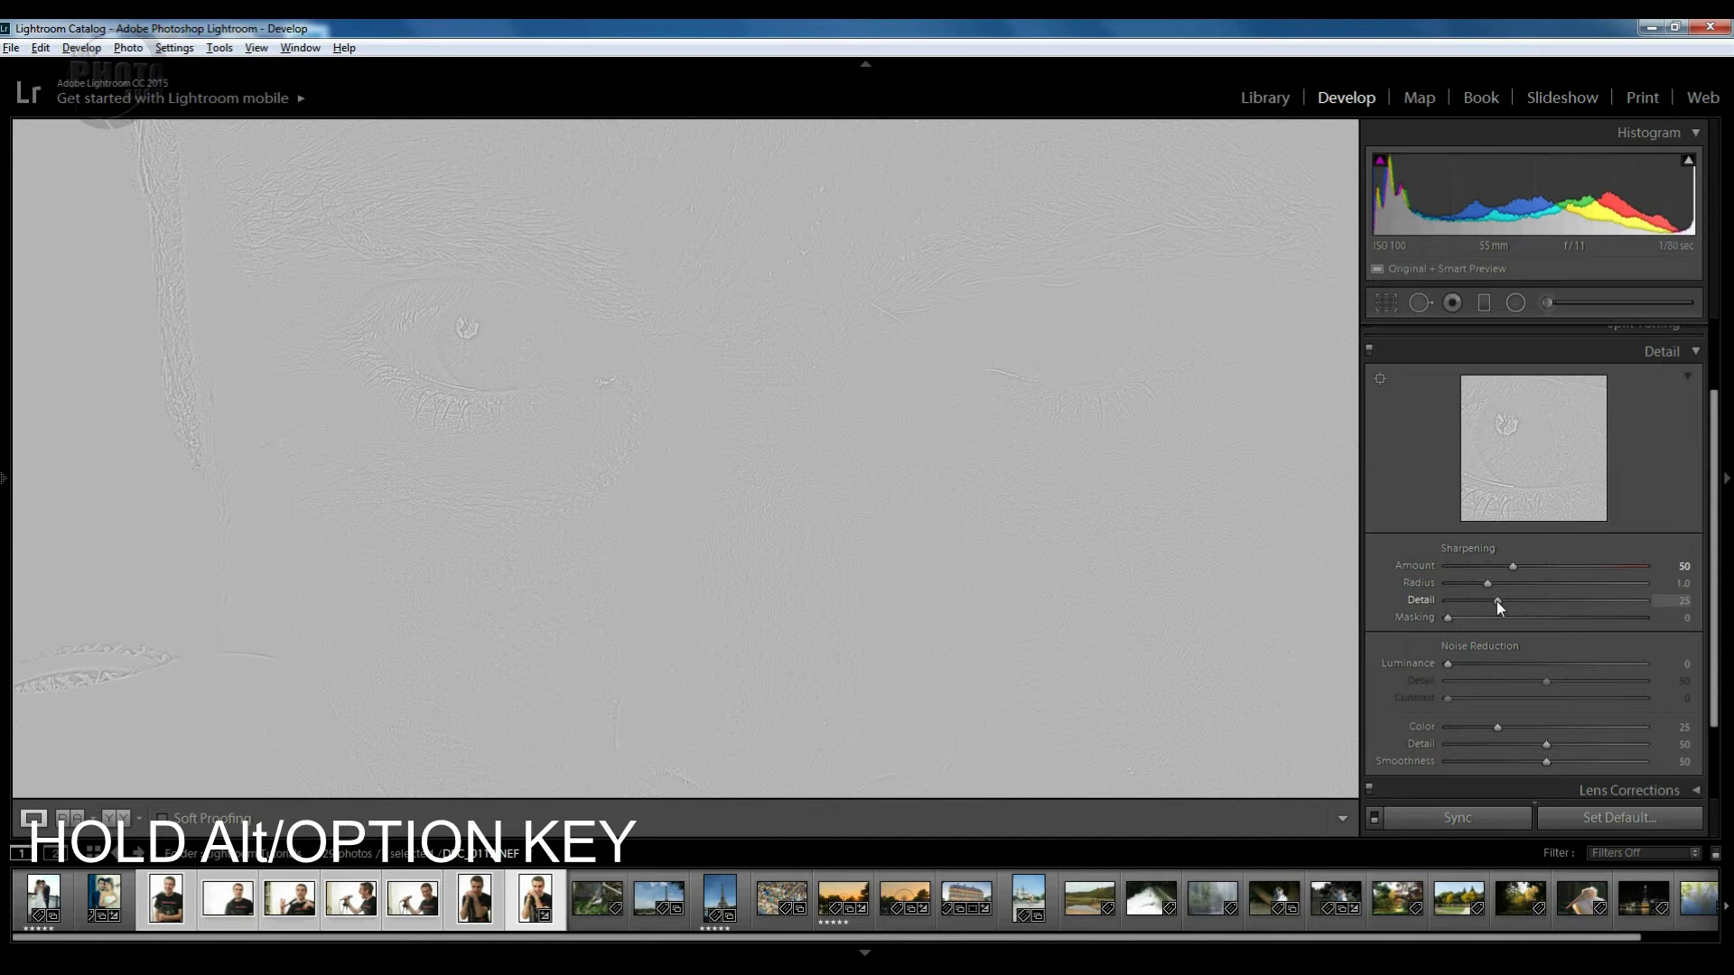
mouse_move(1461, 602)
mouse_down()
mouse_move(1405, 600)
mouse_move(1490, 600)
mouse_up()
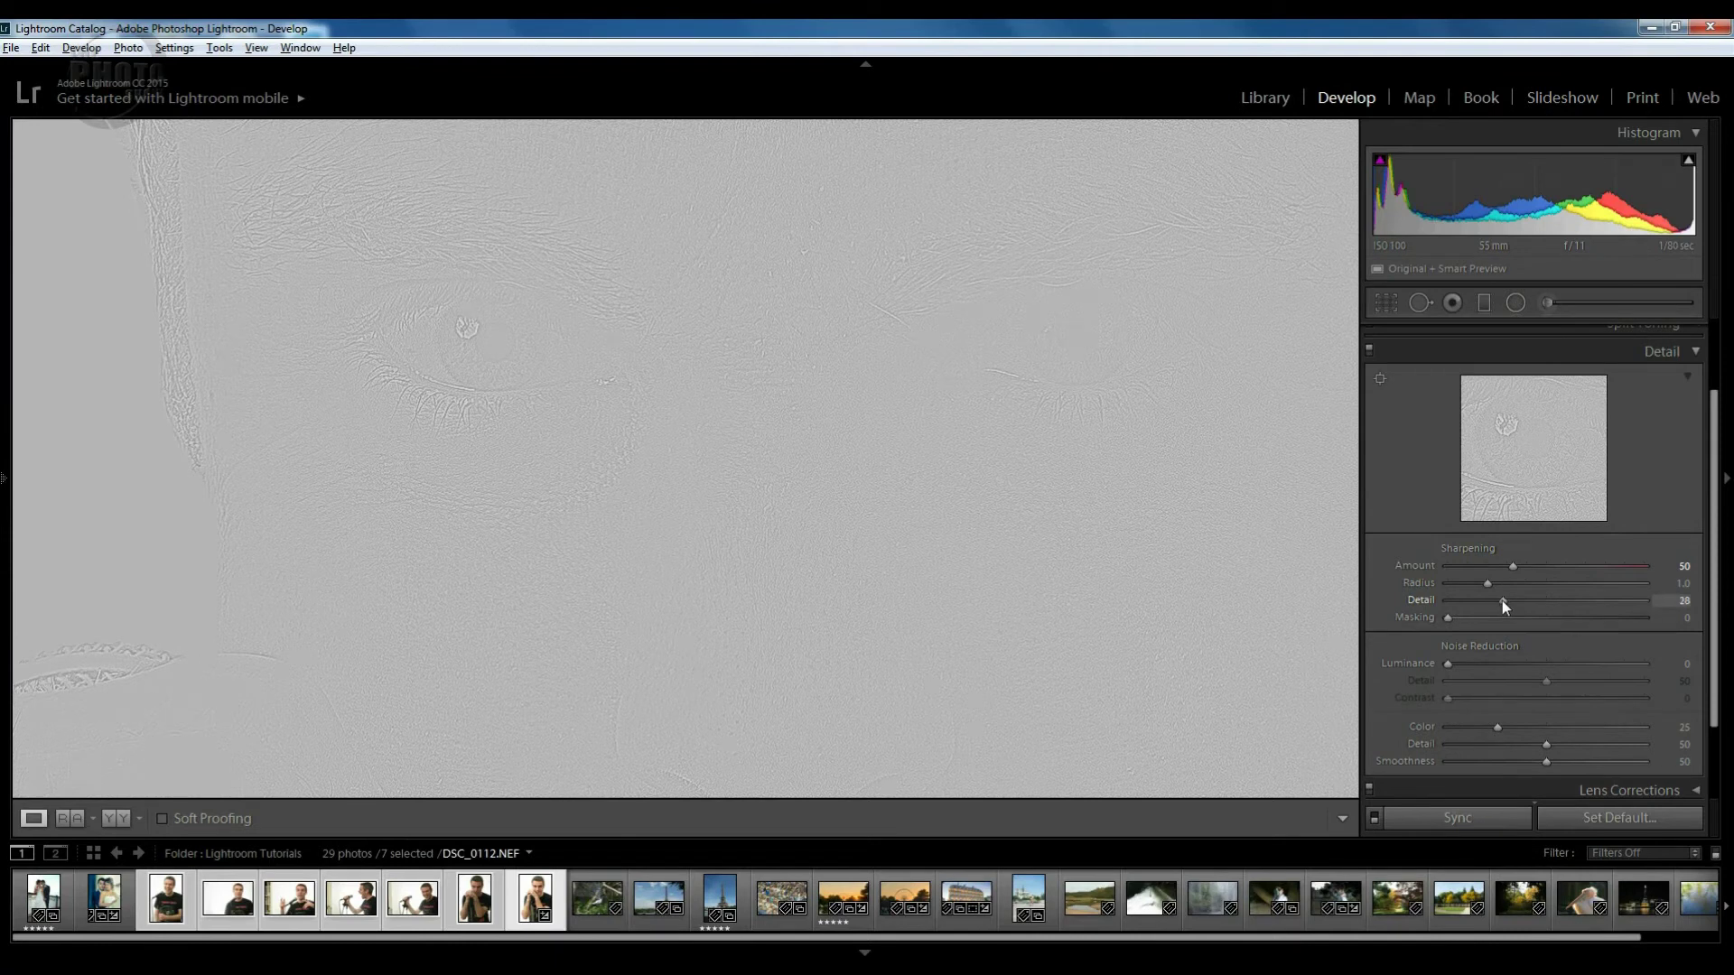
drag(1498, 599, 1499, 600)
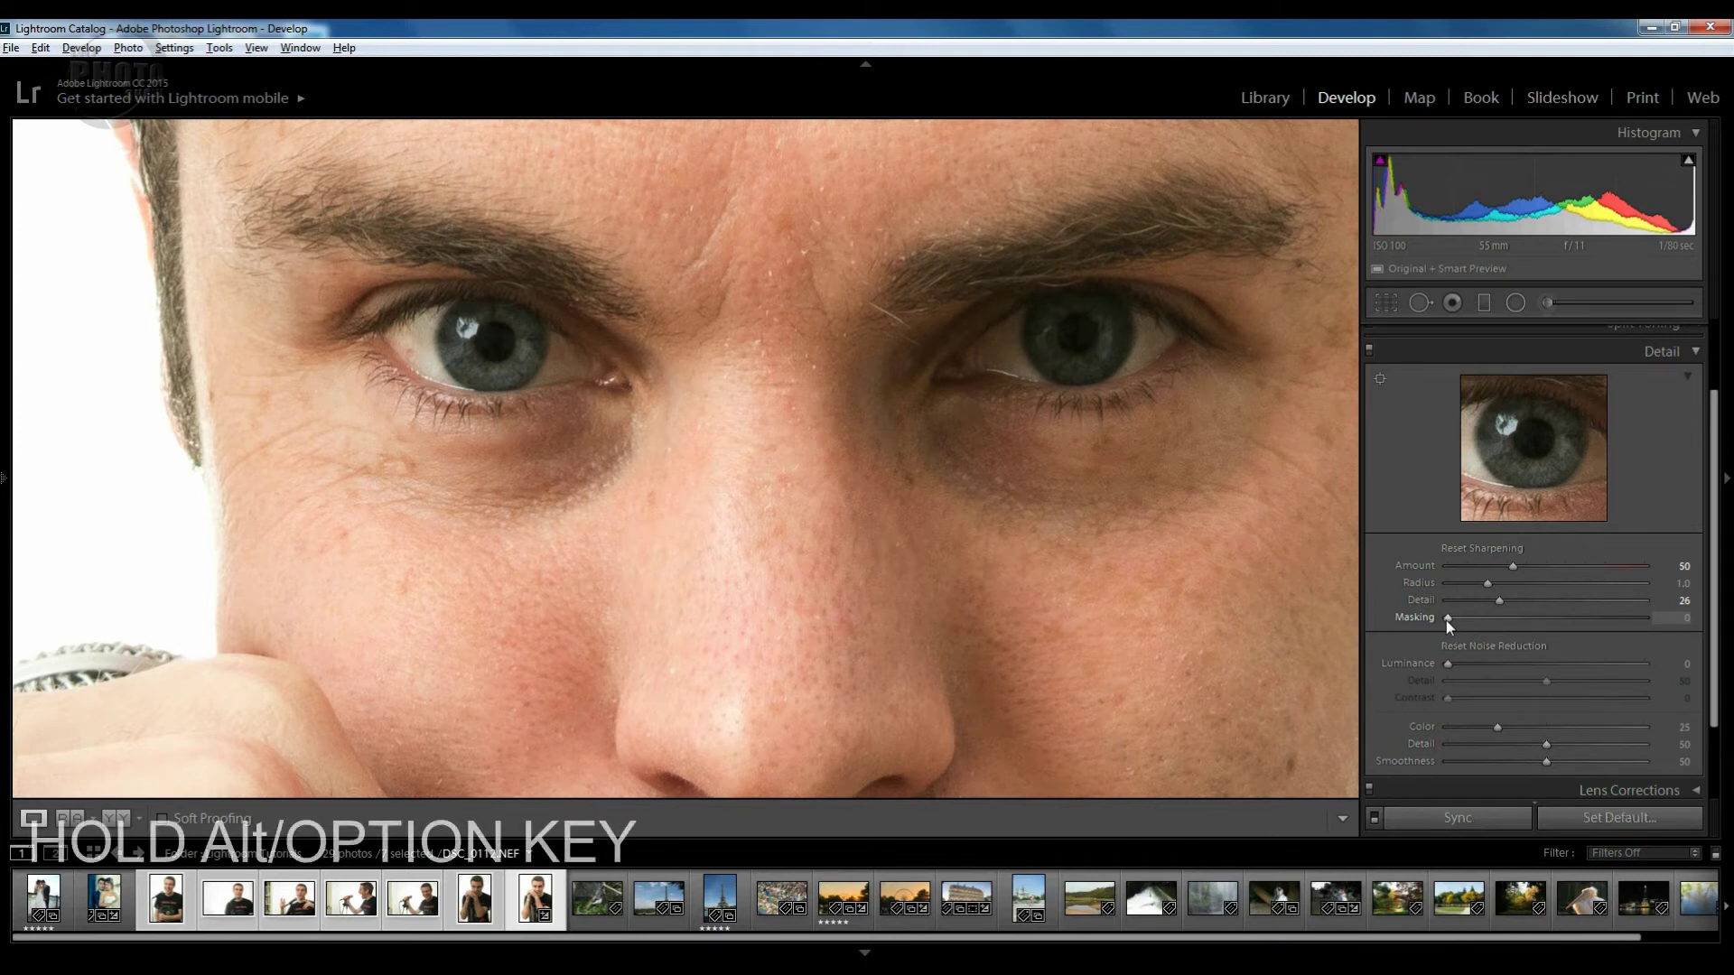
Set the sharpening Masking to 66 with the black-and-white mask preview, restricting sharpening to the main edges of the face
alt+click(1447, 618)
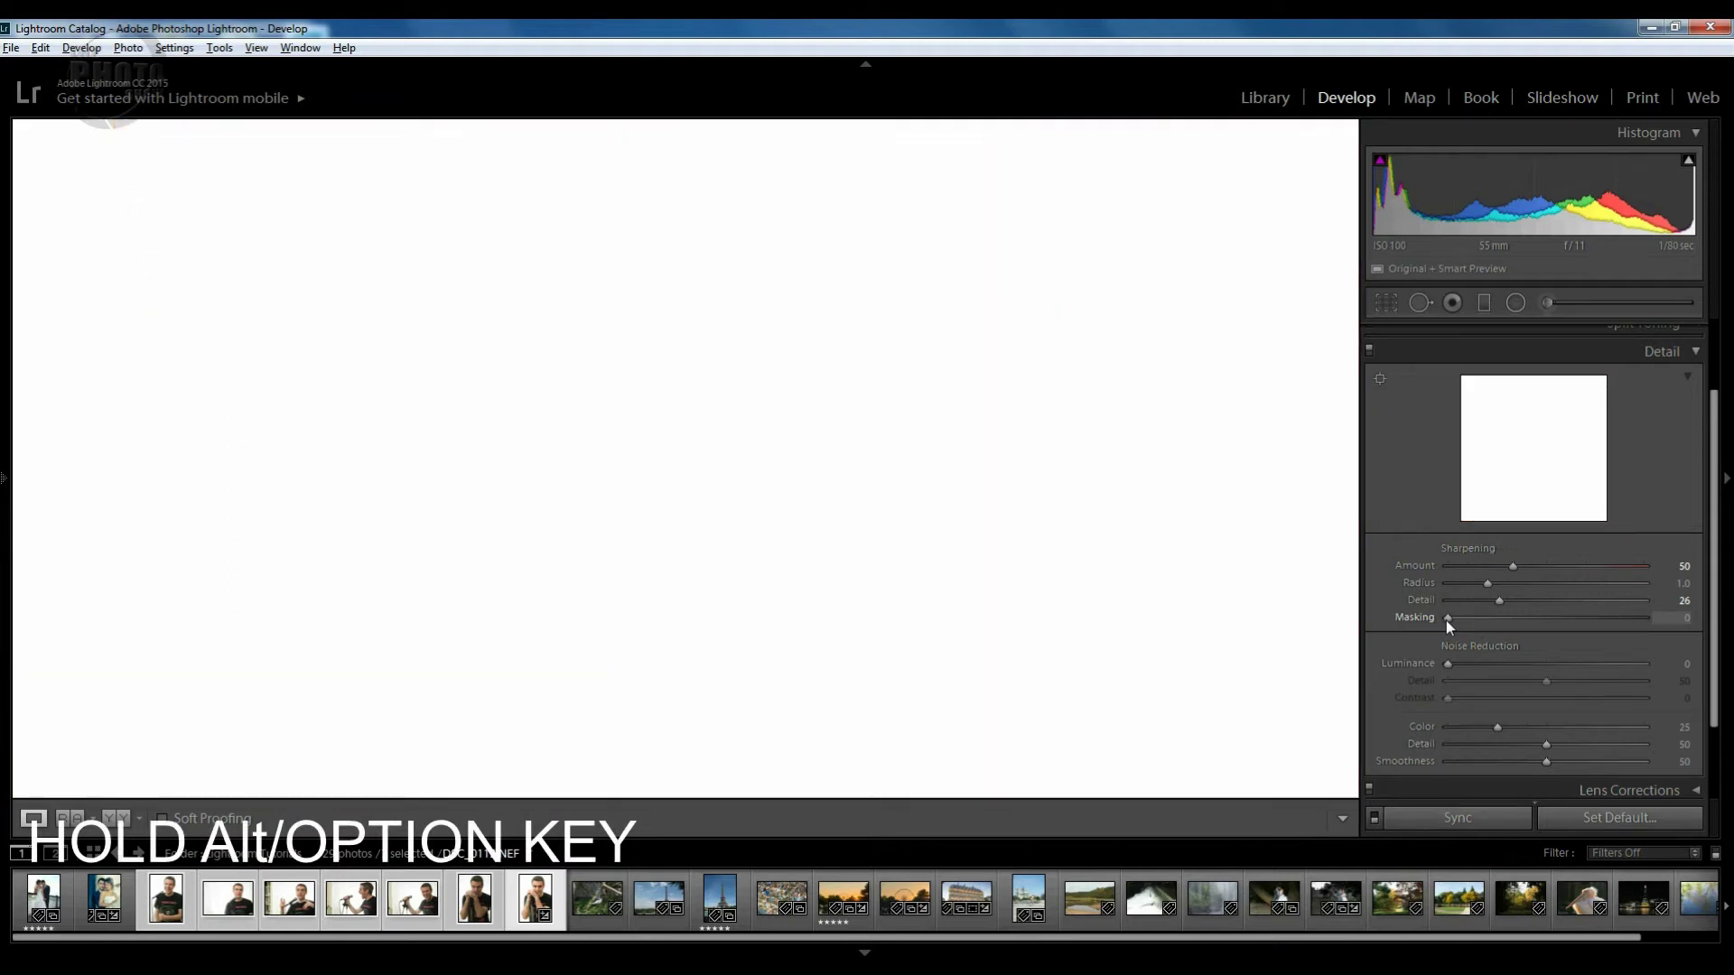
drag(1445, 620, 1445, 621)
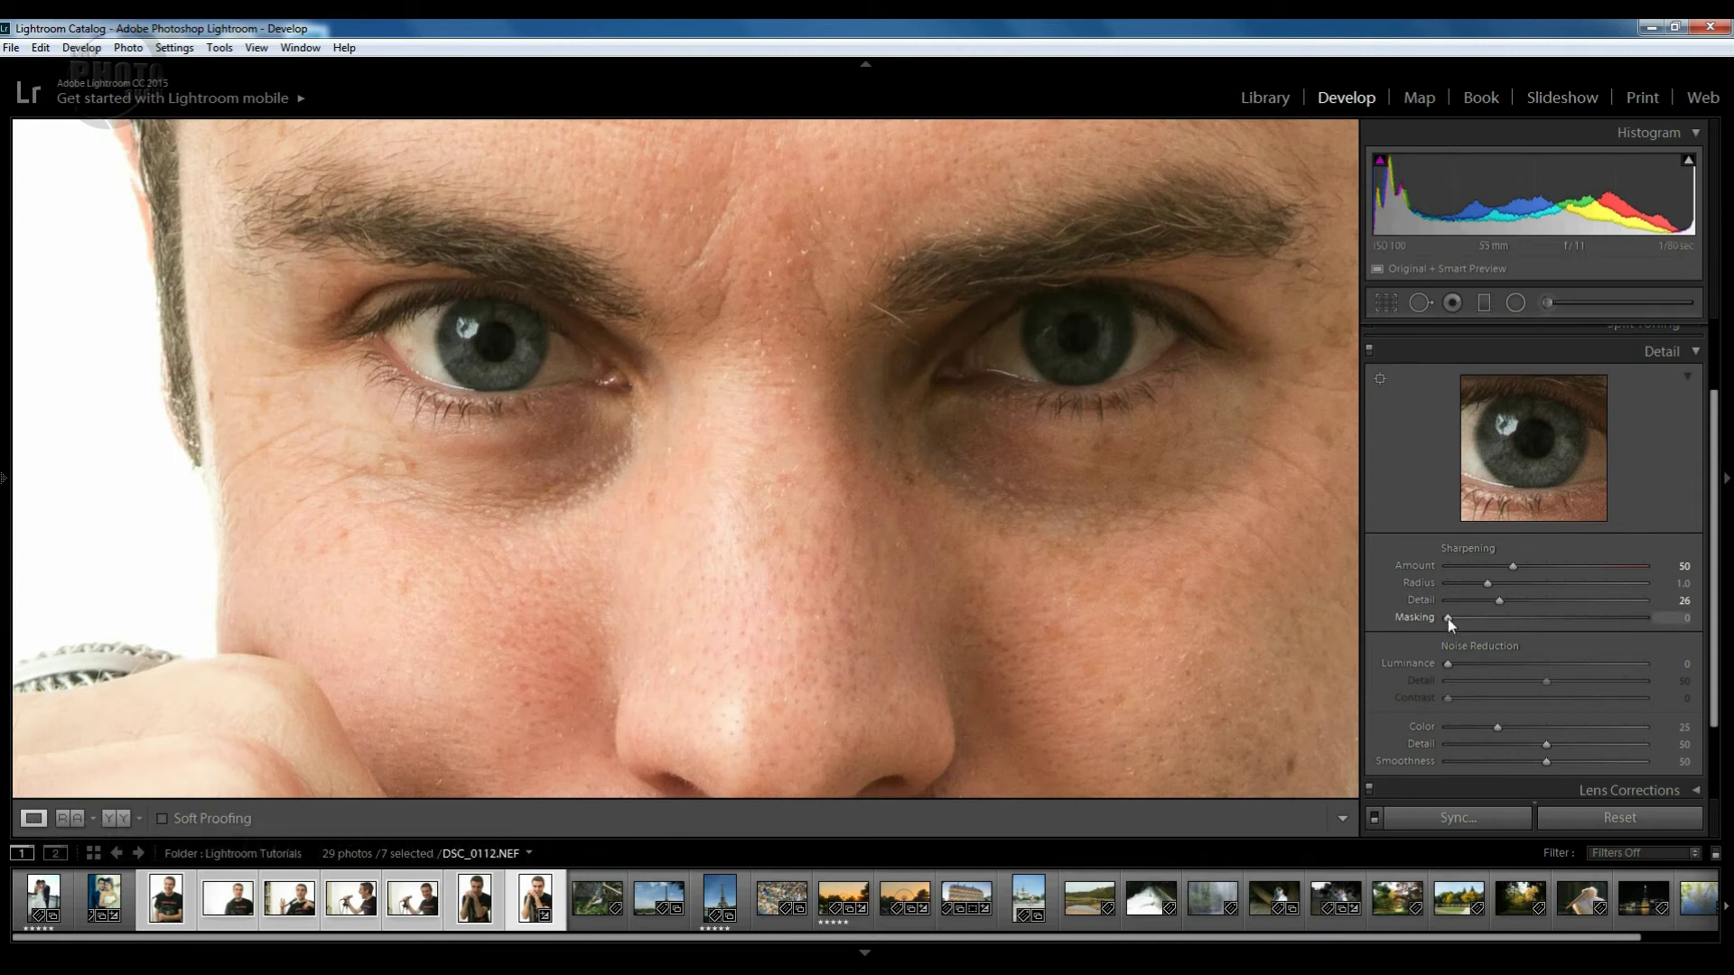
drag(1449, 619, 1567, 625)
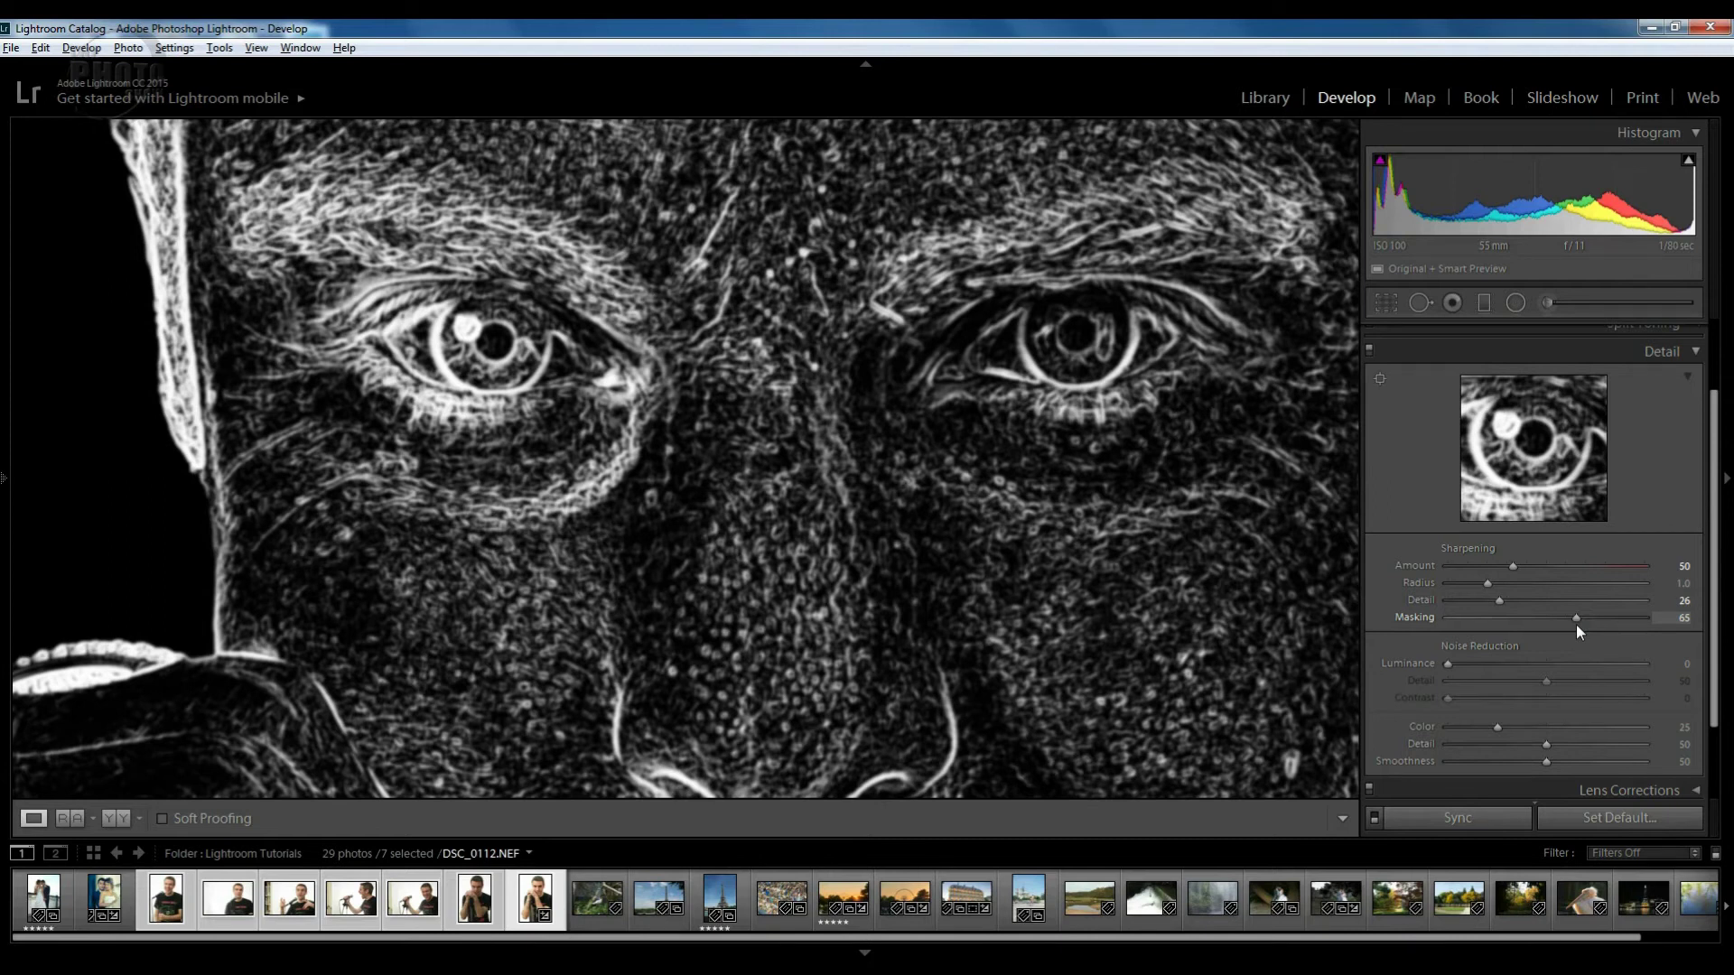
drag(1579, 623, 1579, 625)
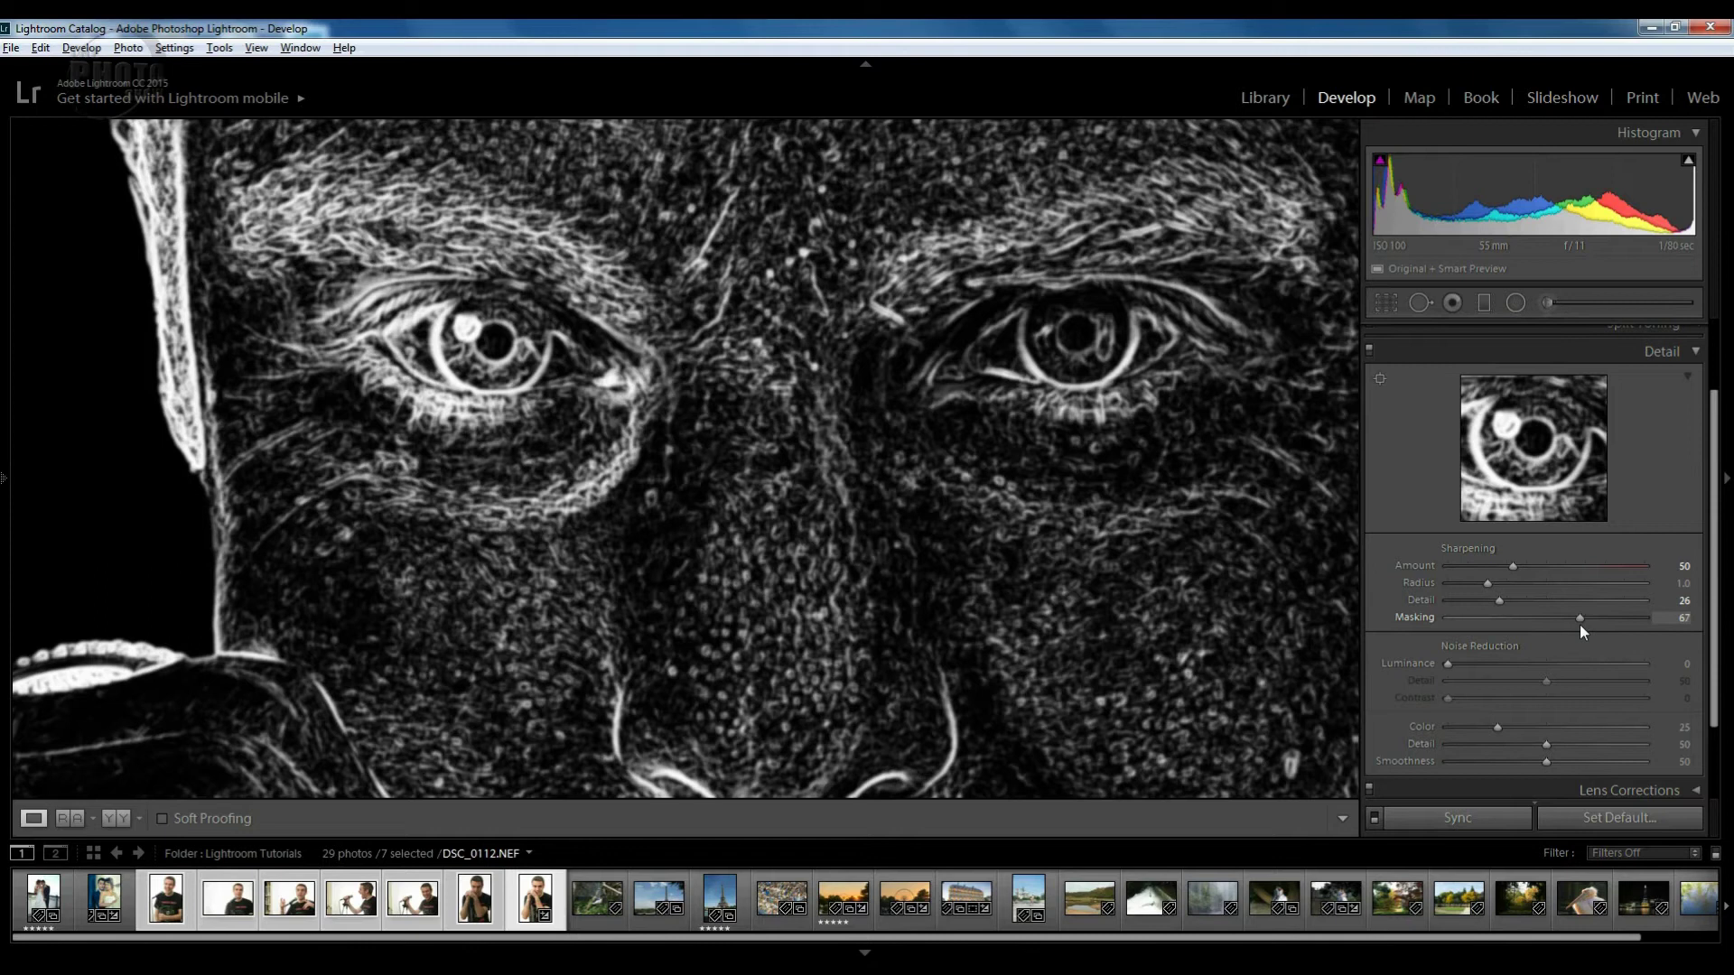
mouse_move(1580, 625)
mouse_down()
mouse_move(1609, 626)
mouse_move(1575, 626)
mouse_up()
drag(1577, 626, 1577, 626)
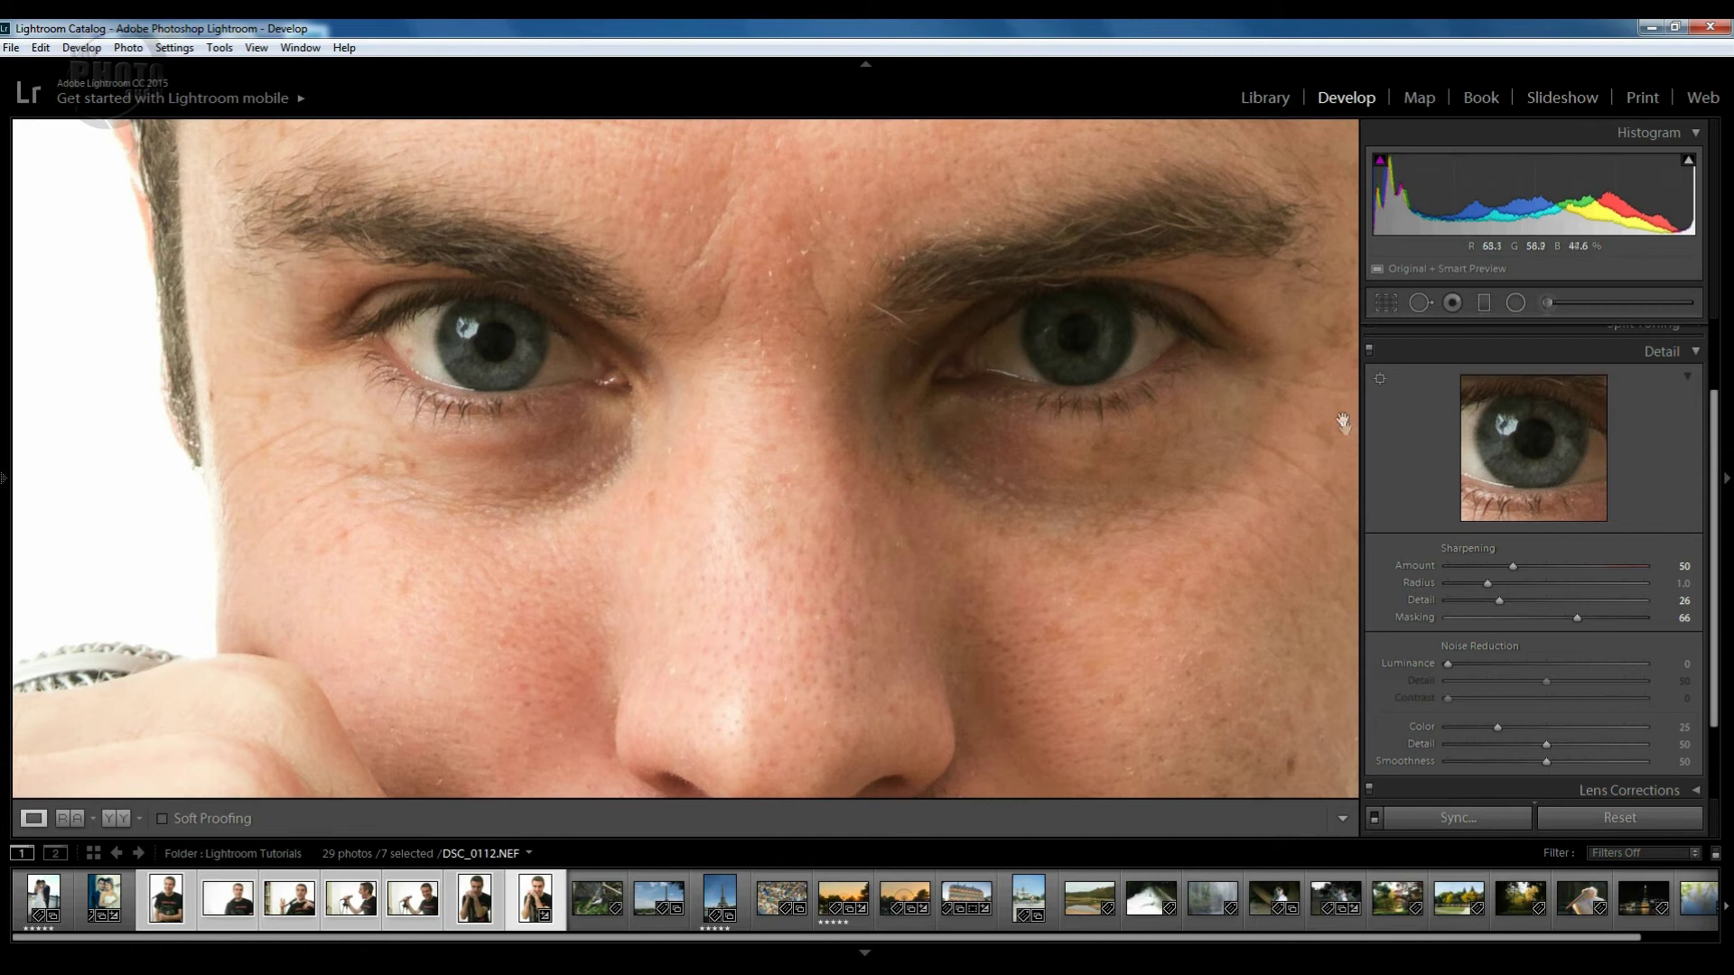
Compare the portrait with the Detail adjustments switched off and on again
scroll(1368, 356, up, 1)
click(1369, 371)
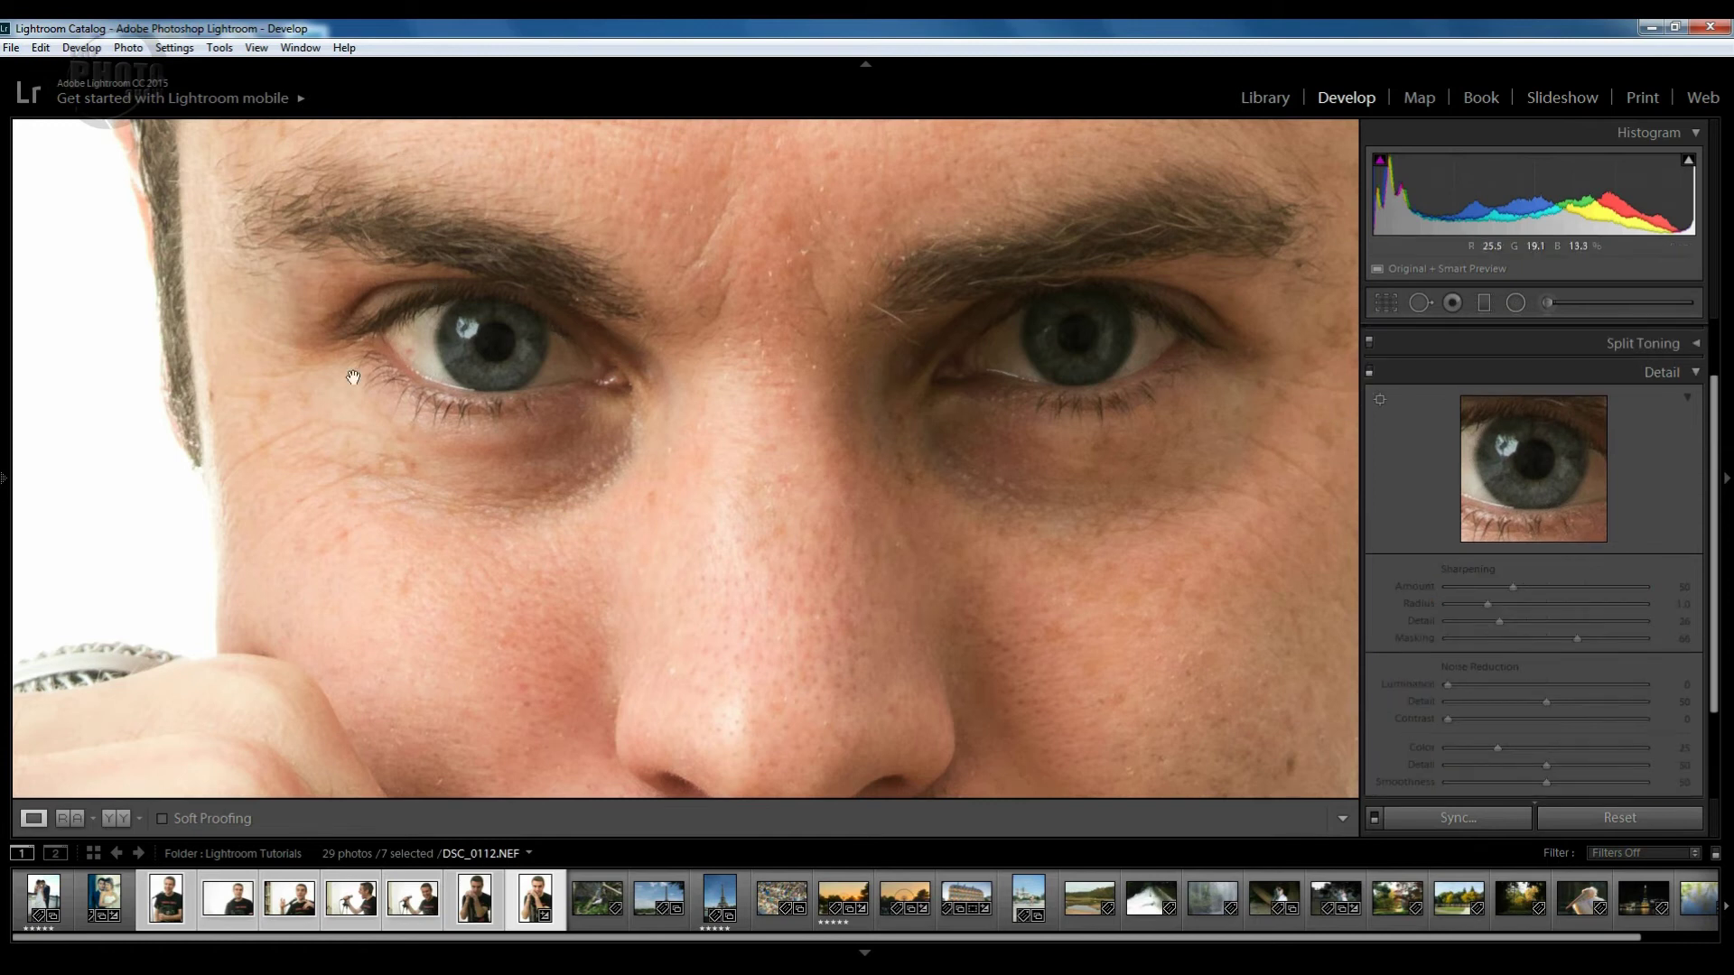
click(1369, 372)
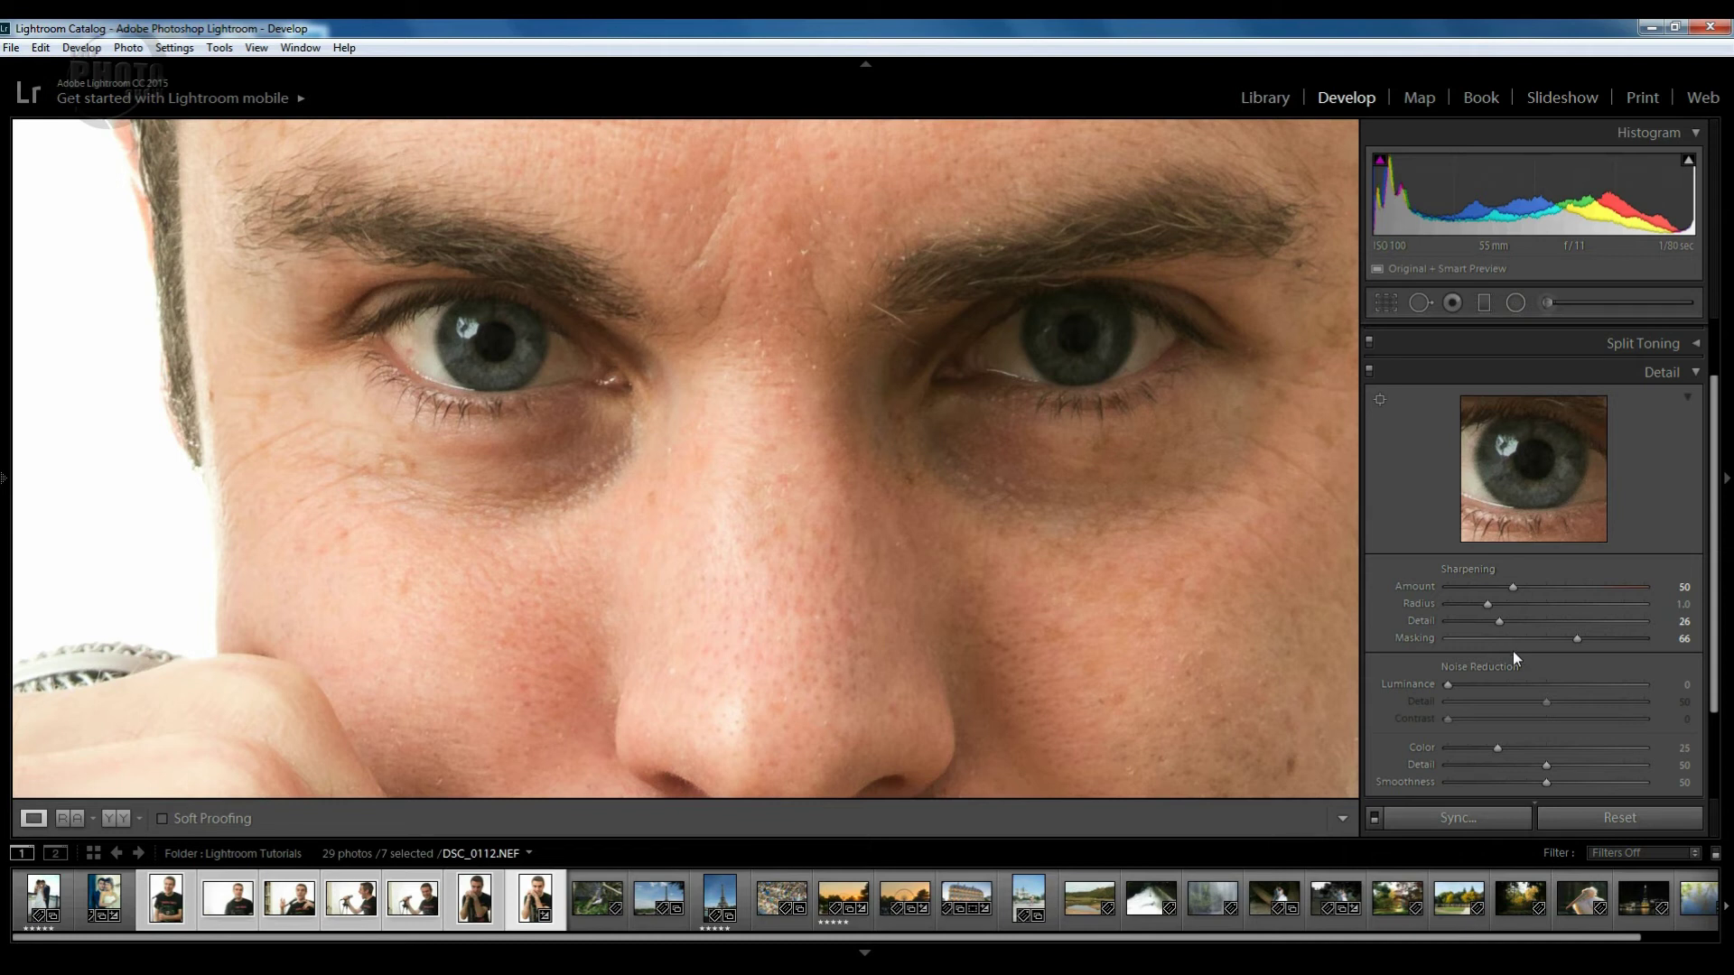
Try Luminance noise reduction up to 100 in the grayscale preview and set it to 19
drag(1706, 686, 1714, 719)
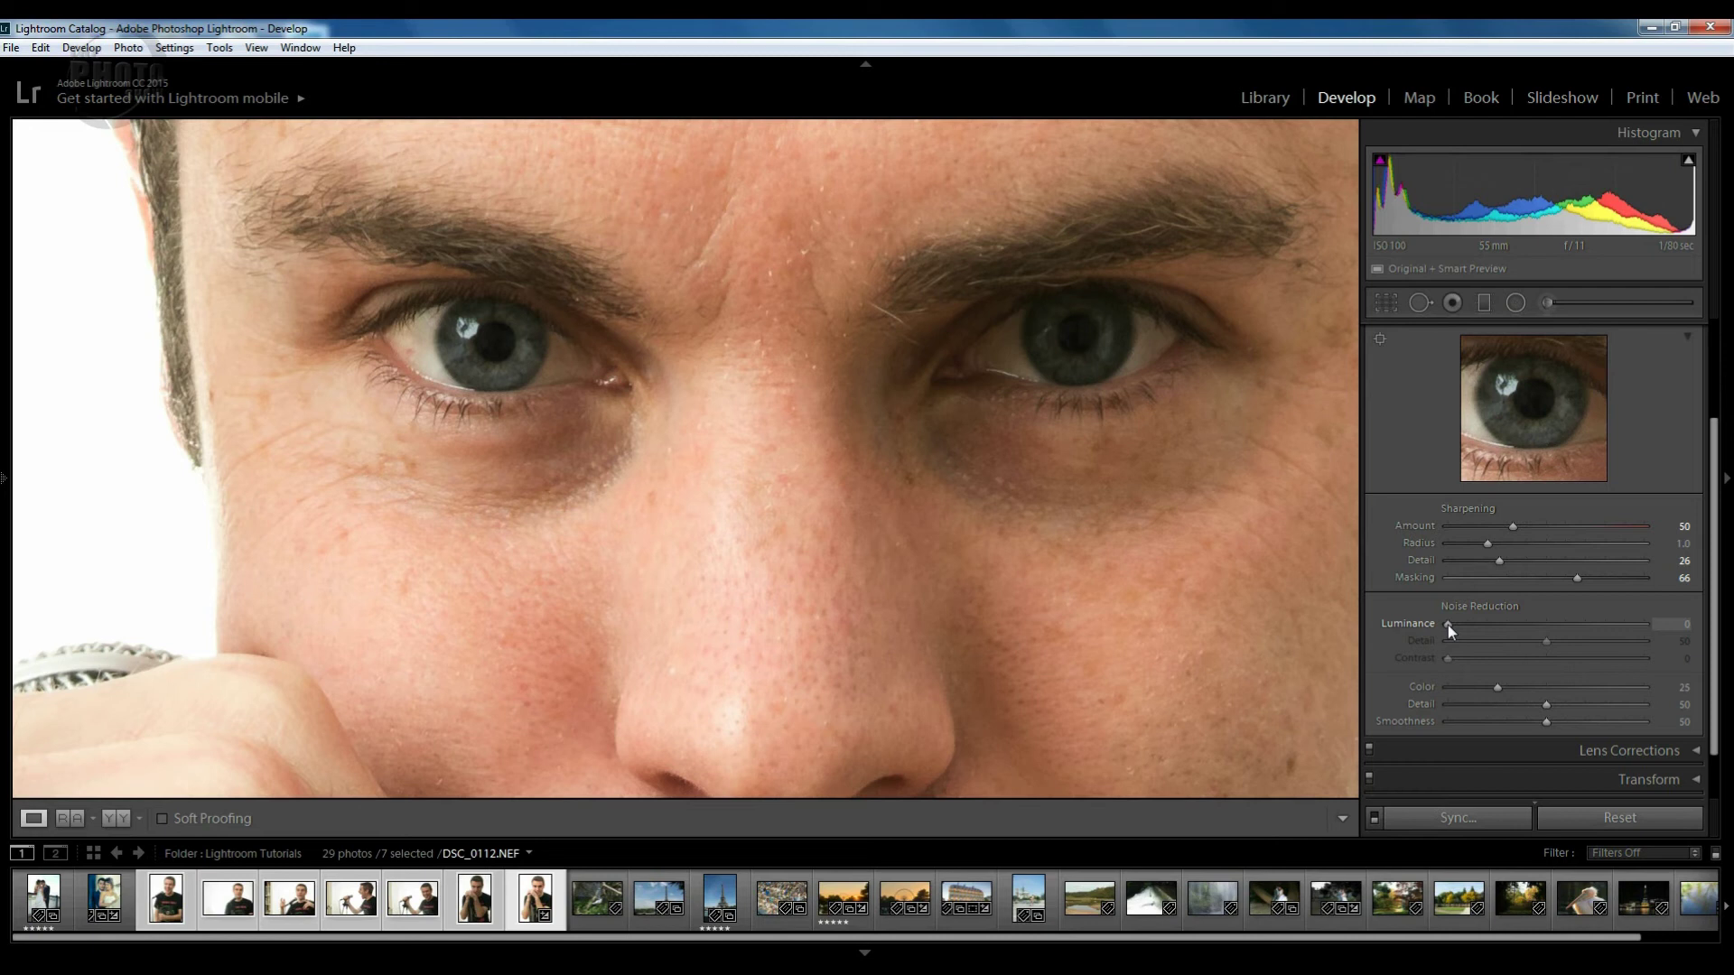
drag(1448, 625, 1464, 626)
alt+click(1488, 627)
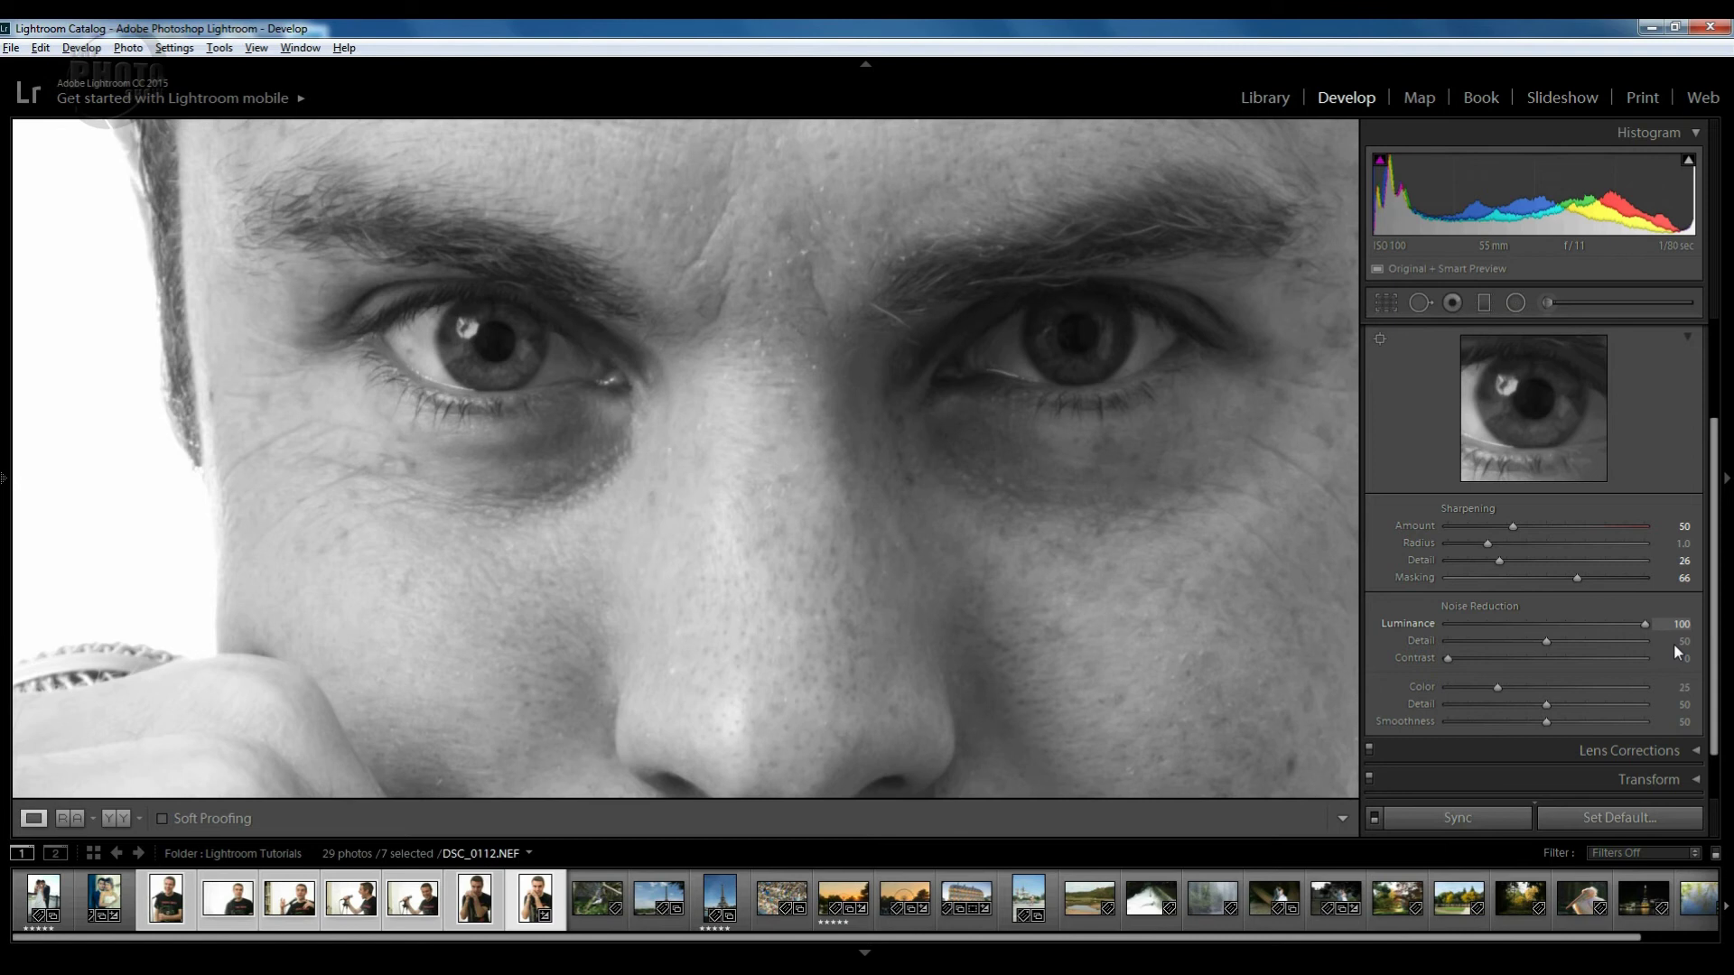
drag(1675, 650, 1671, 625)
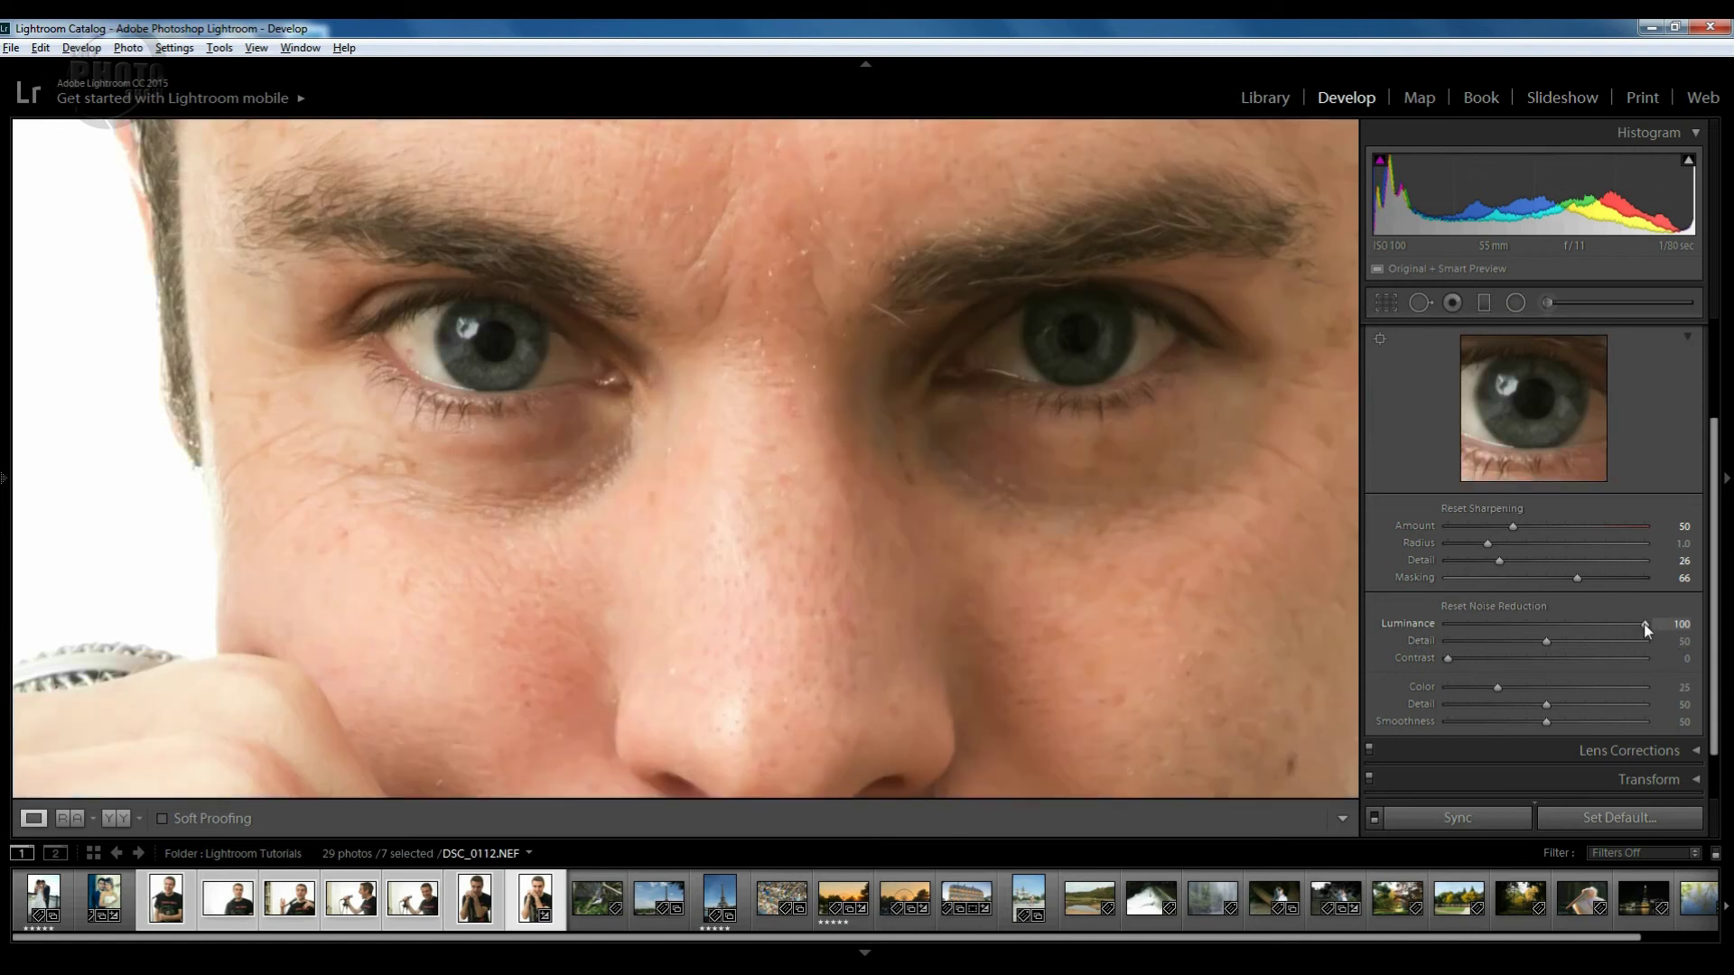
drag(1645, 630, 1554, 629)
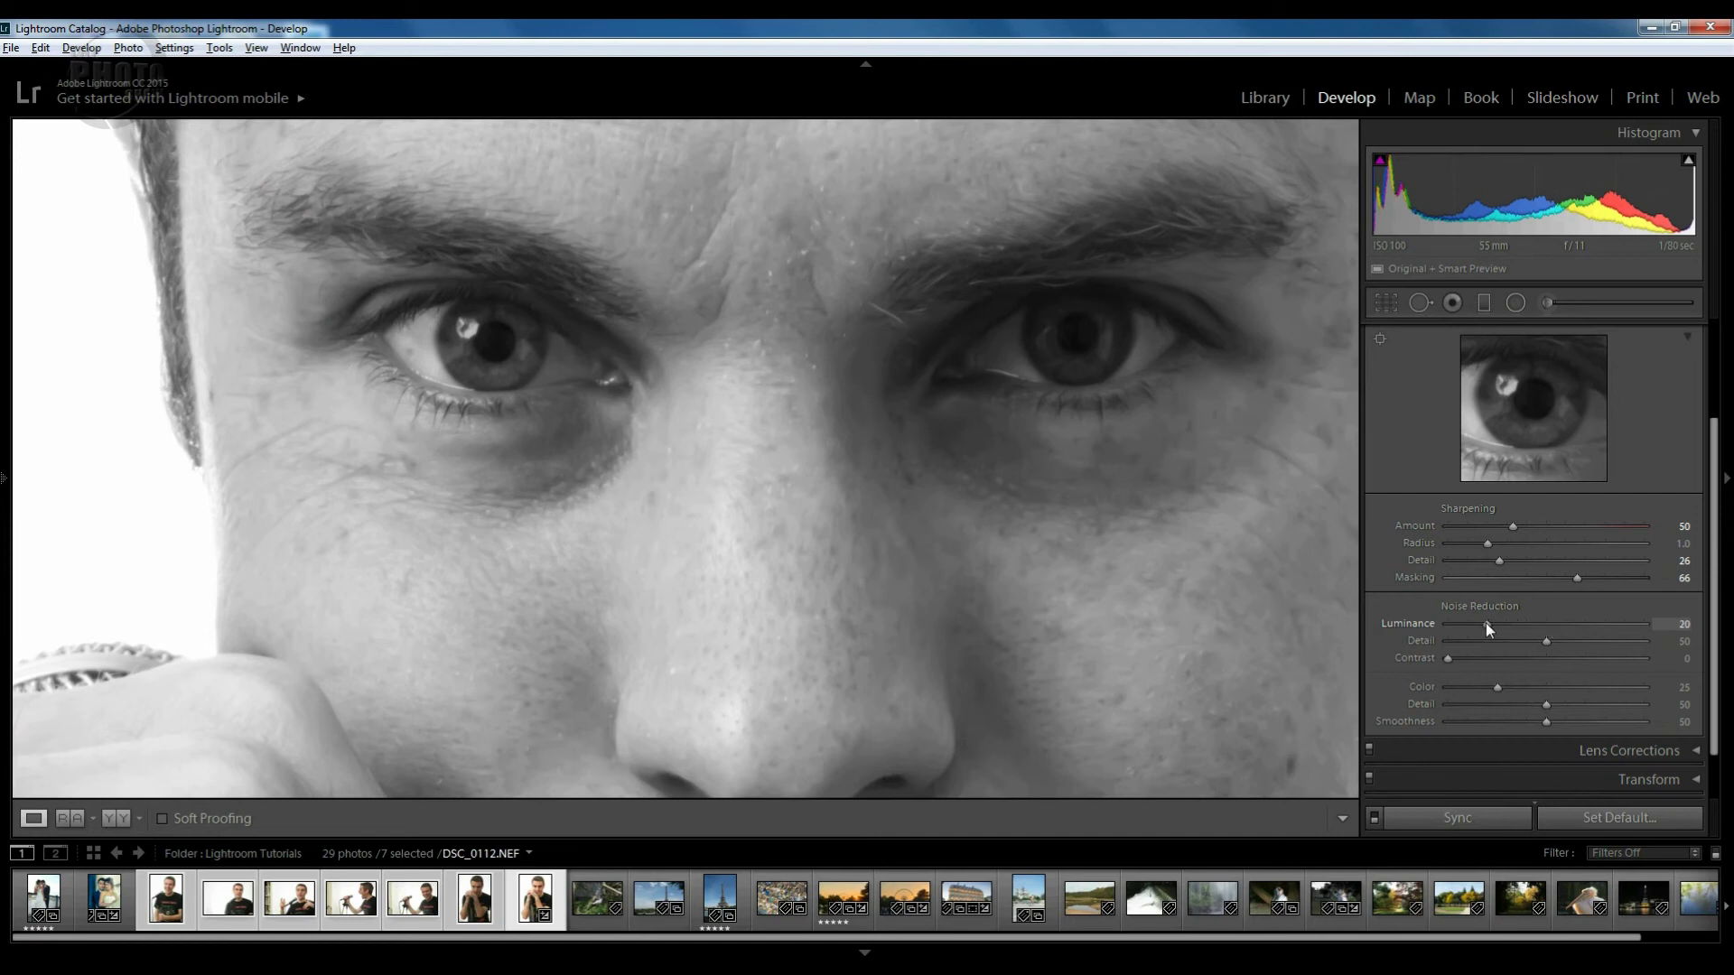
drag(1487, 623, 1483, 624)
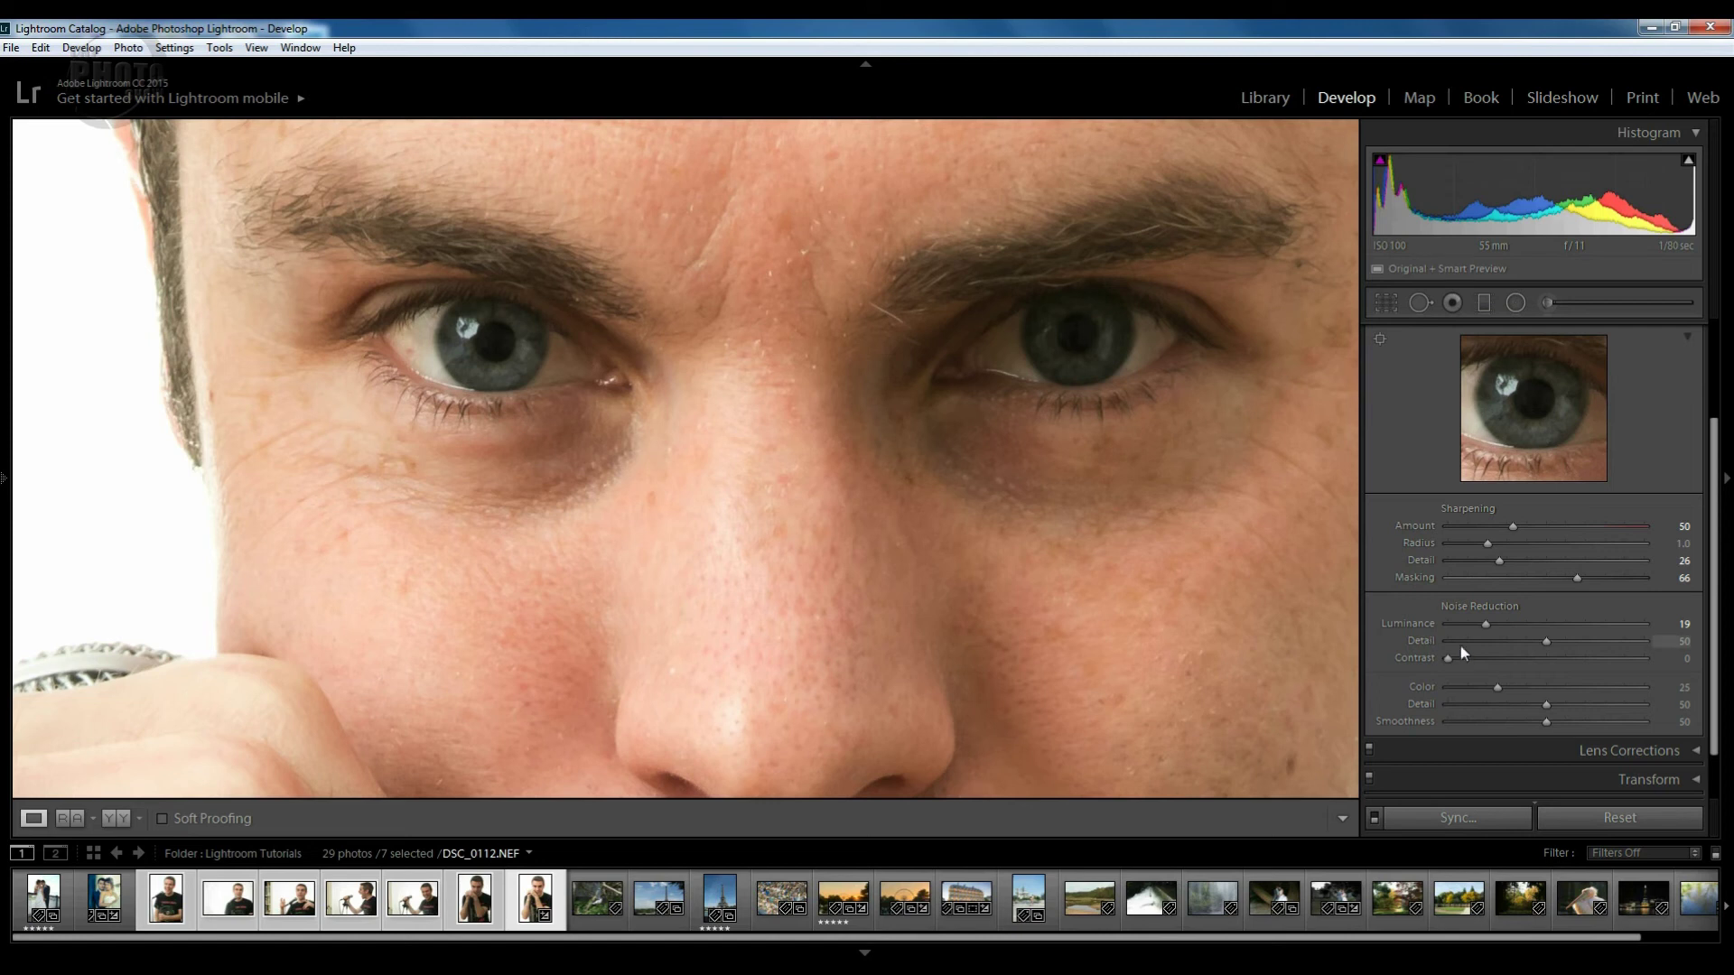
Set the Detail value of the luminance noise reduction to 81 while checking the grayscale preview
alt+click(1548, 642)
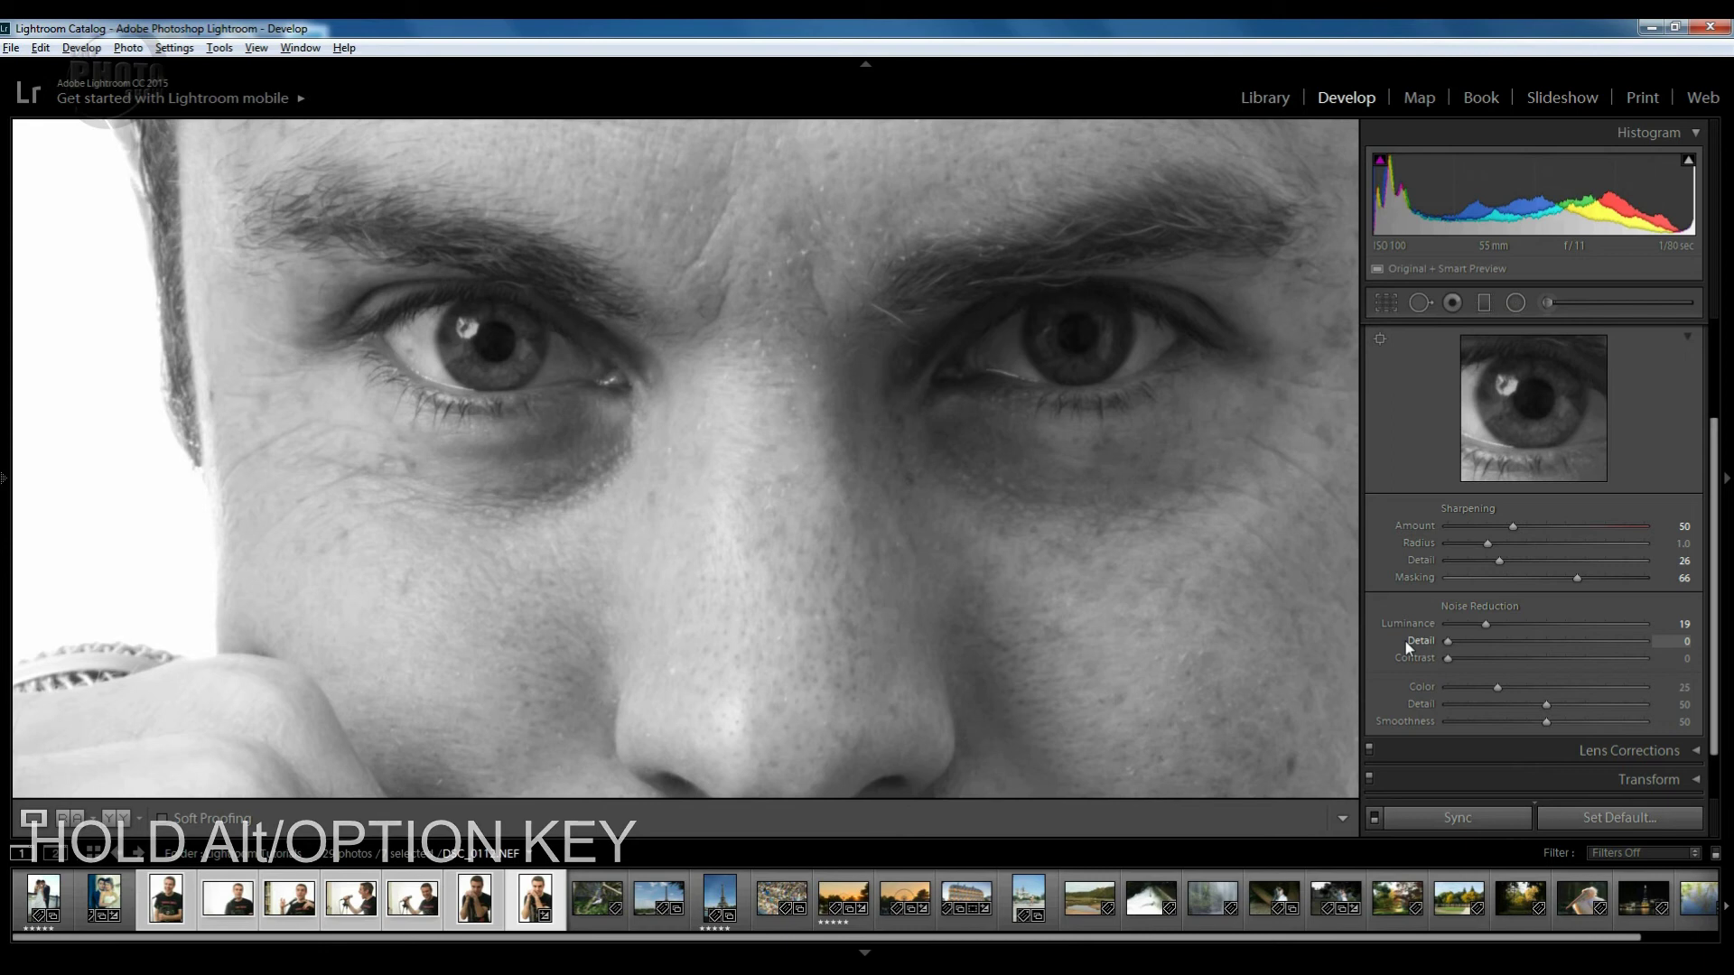
drag(1449, 645, 1495, 650)
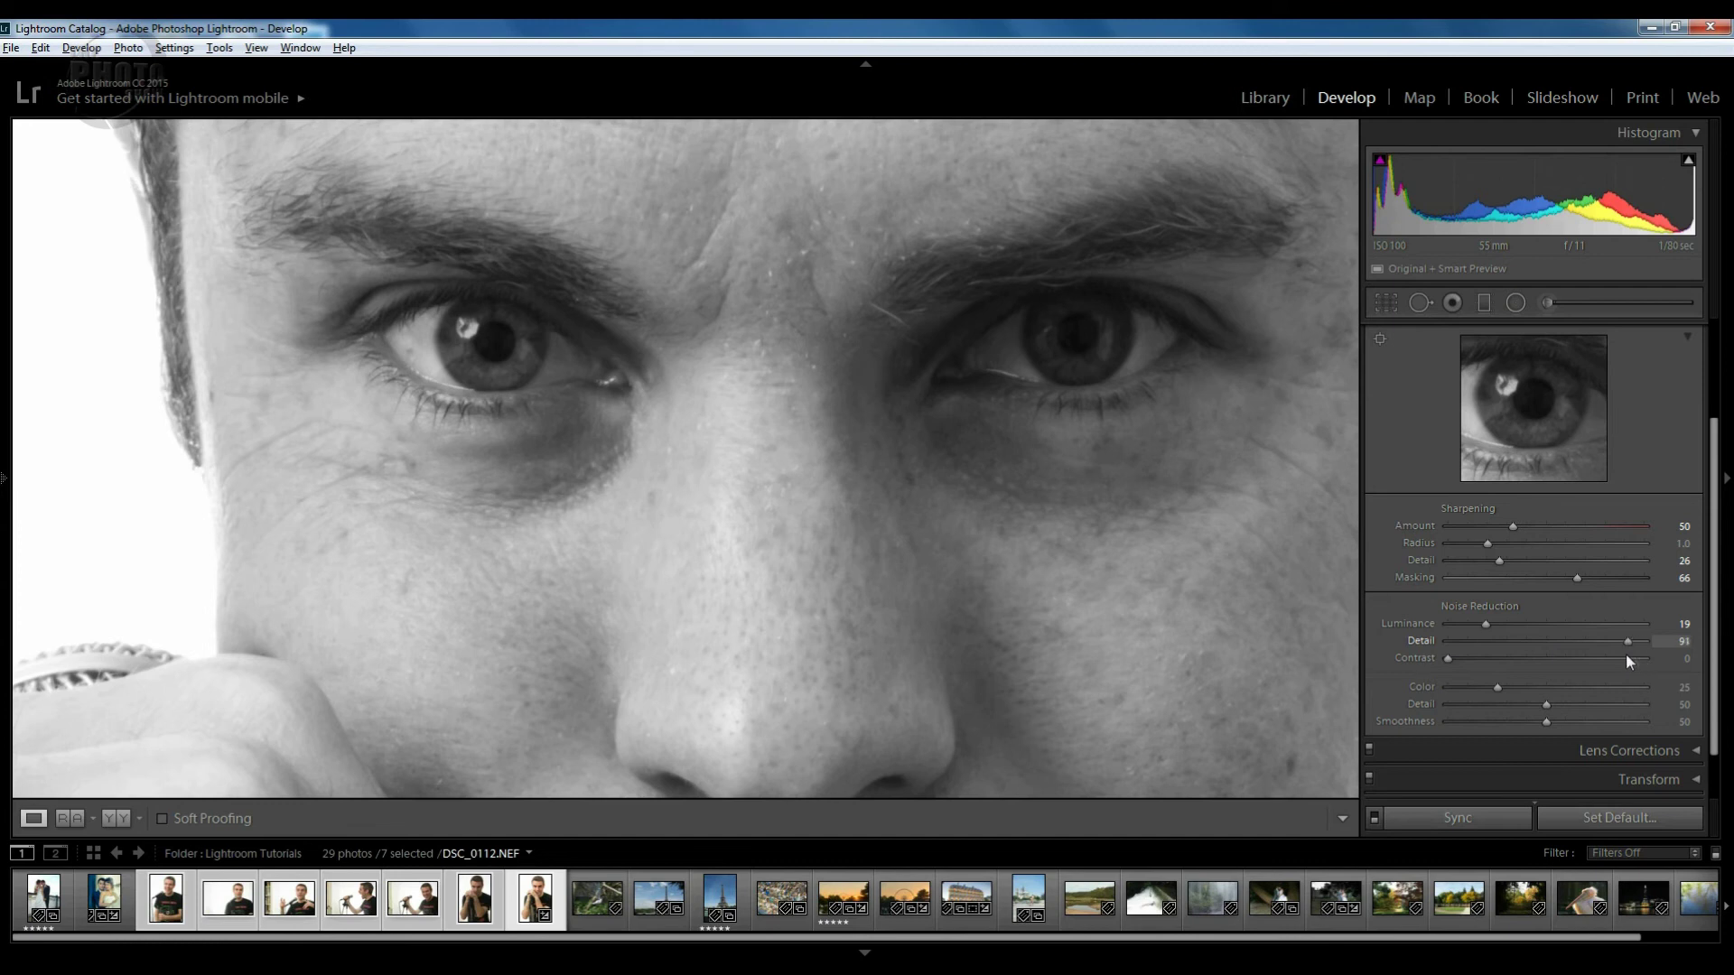
drag(1610, 653, 1609, 653)
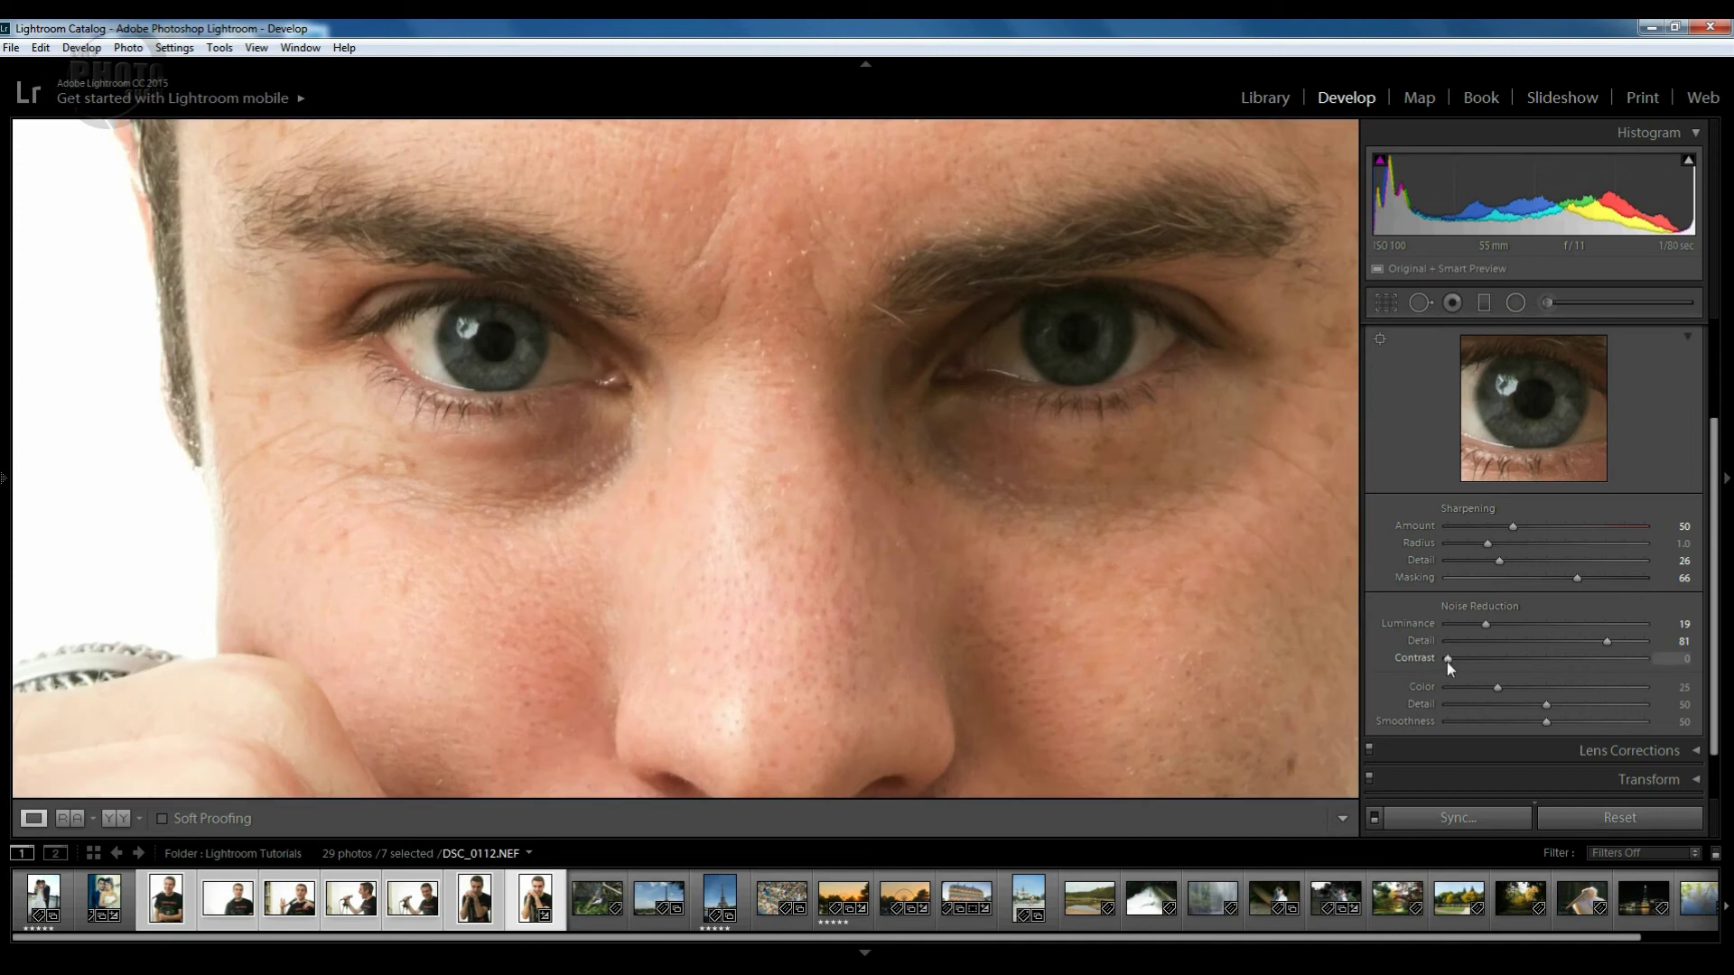
Set the luminance noise reduction Contrast to 8, and try Color noise reduction at 0 before returning it to 25
drag(1448, 659, 1550, 666)
drag(1665, 677, 1443, 663)
mouse_move(1448, 661)
mouse_down()
mouse_move(1523, 664)
mouse_move(1478, 668)
mouse_up()
mouse_move(1456, 703)
mouse_down()
mouse_move(1383, 701)
mouse_move(1617, 706)
mouse_move(1434, 690)
mouse_up()
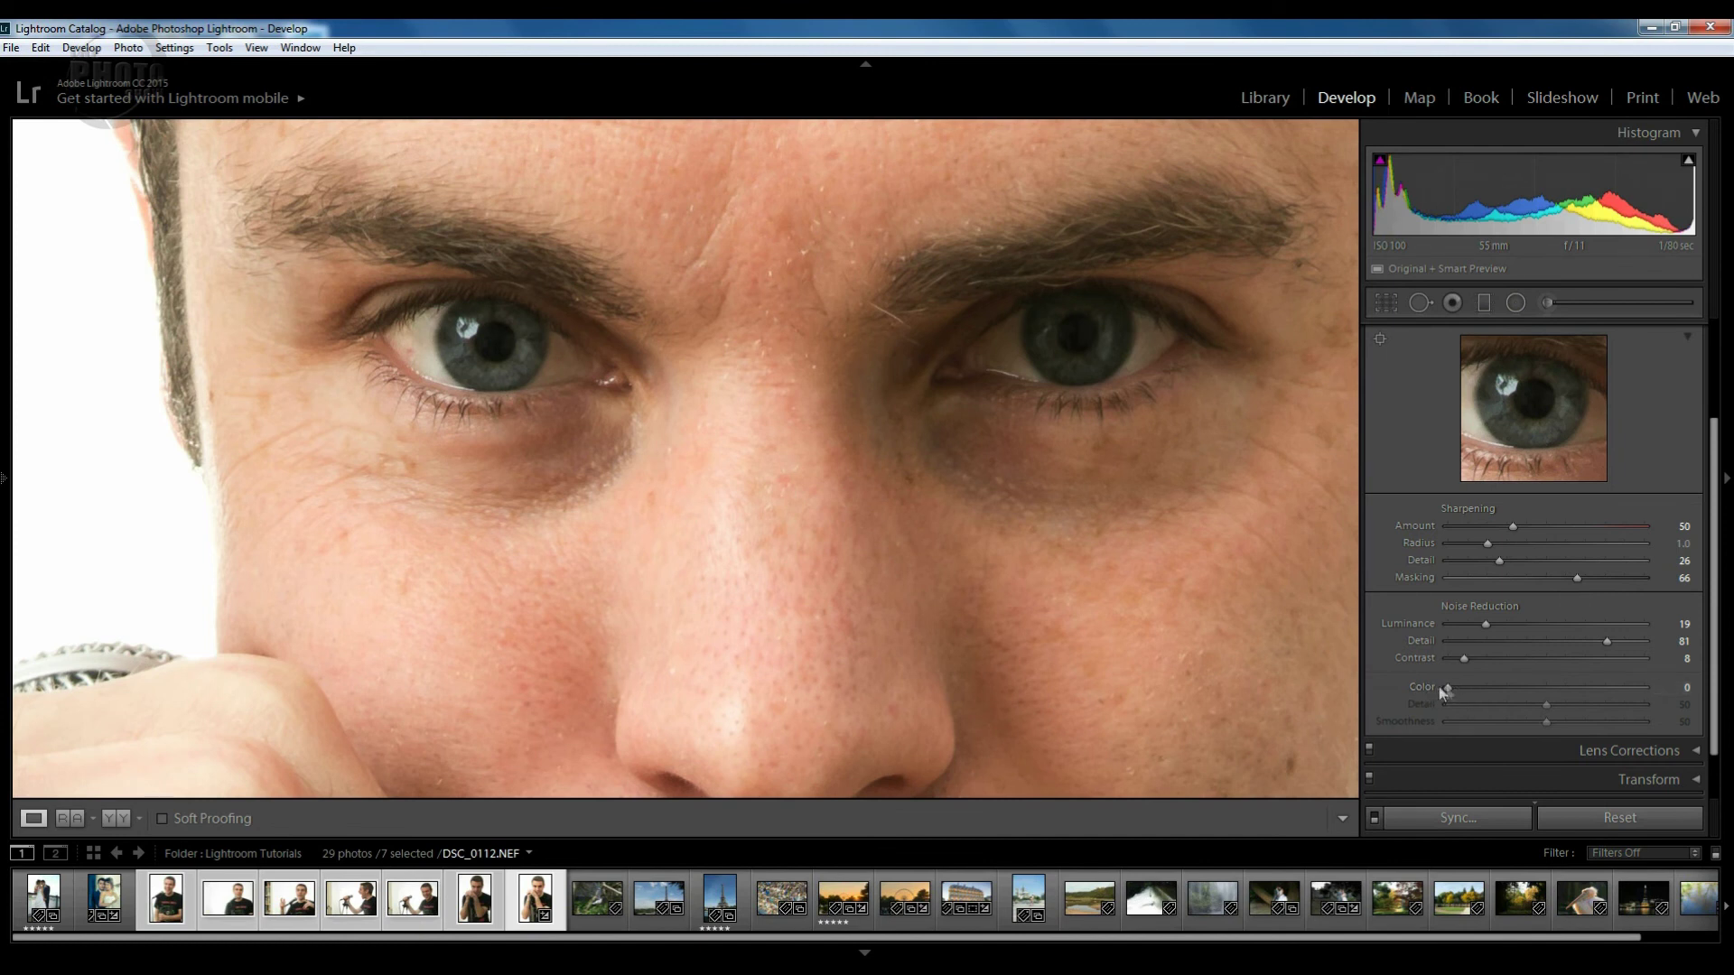
drag(1450, 690, 1463, 692)
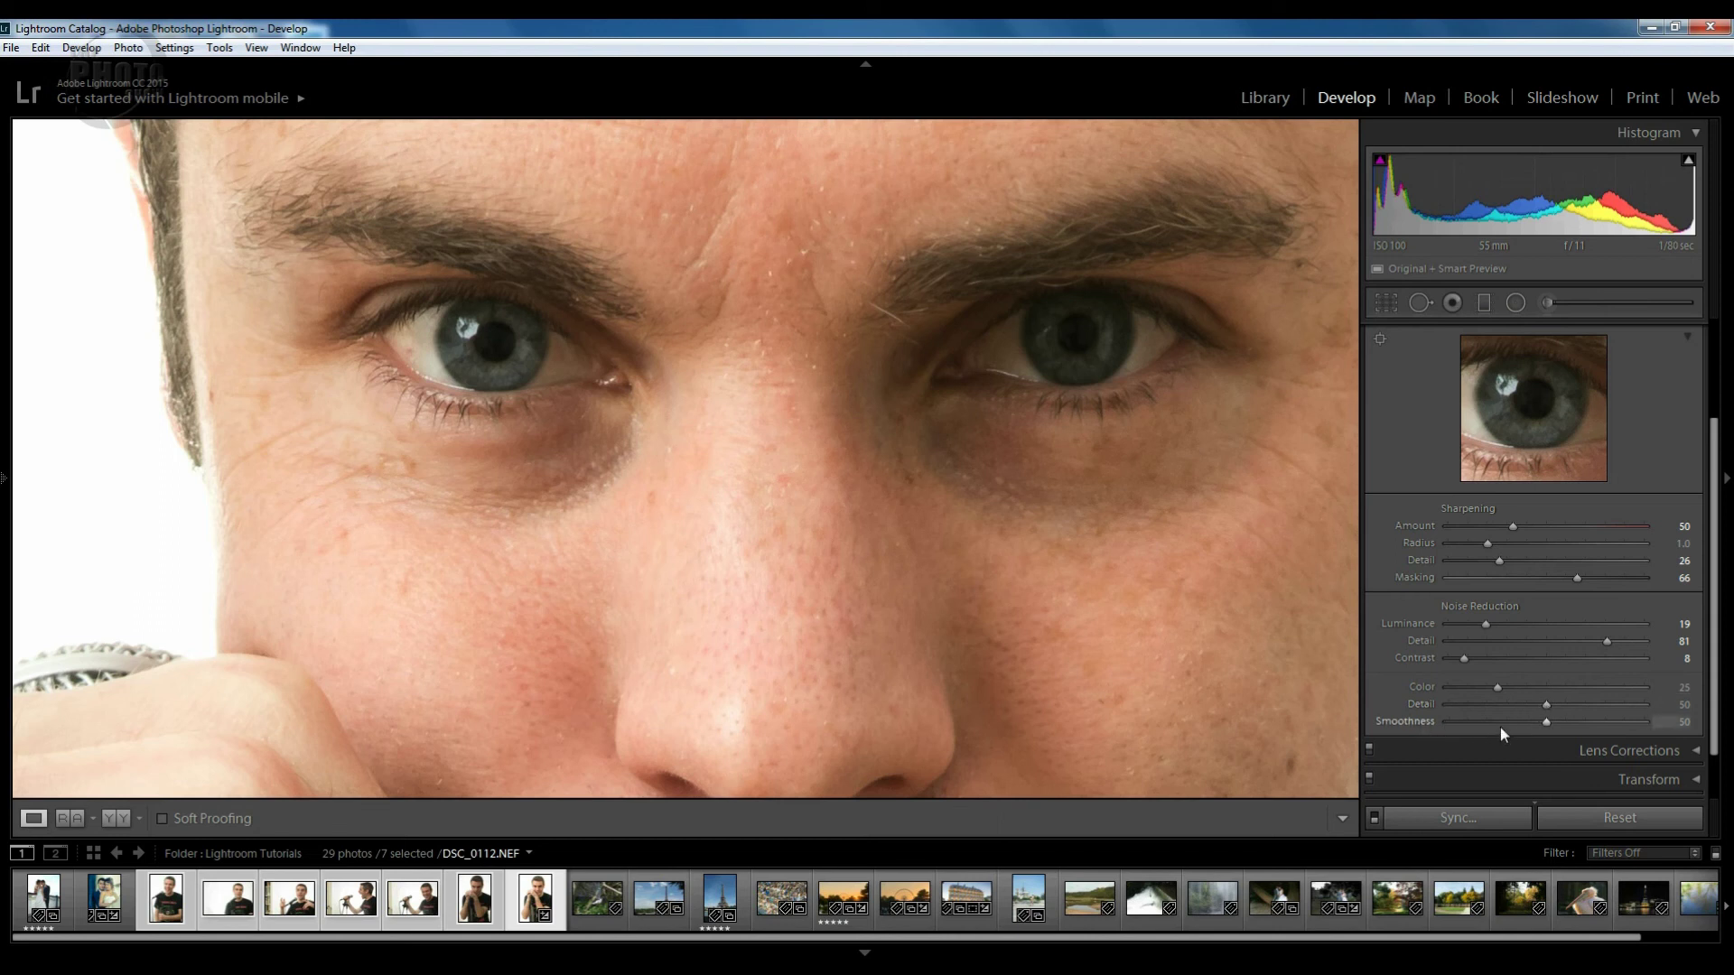
Set the Color noise reduction to 0 and compare the facial close-up with the Detail adjustments switched off and on
drag(1488, 692, 1418, 686)
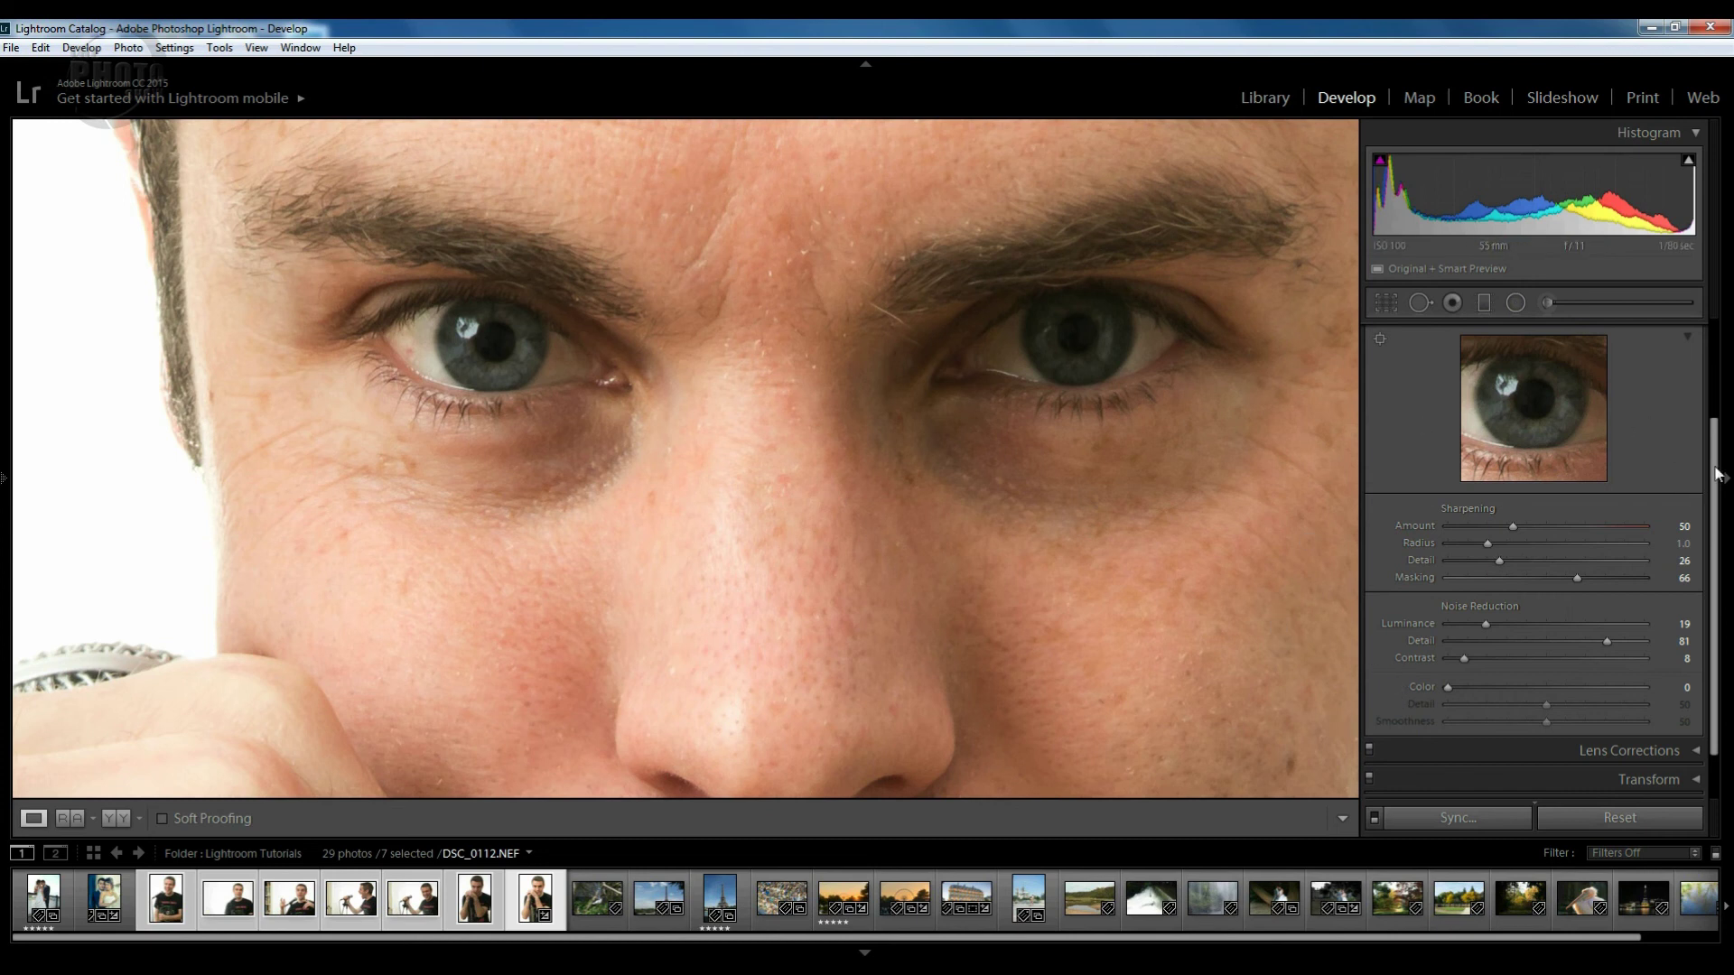
scroll(1720, 440, up, 1)
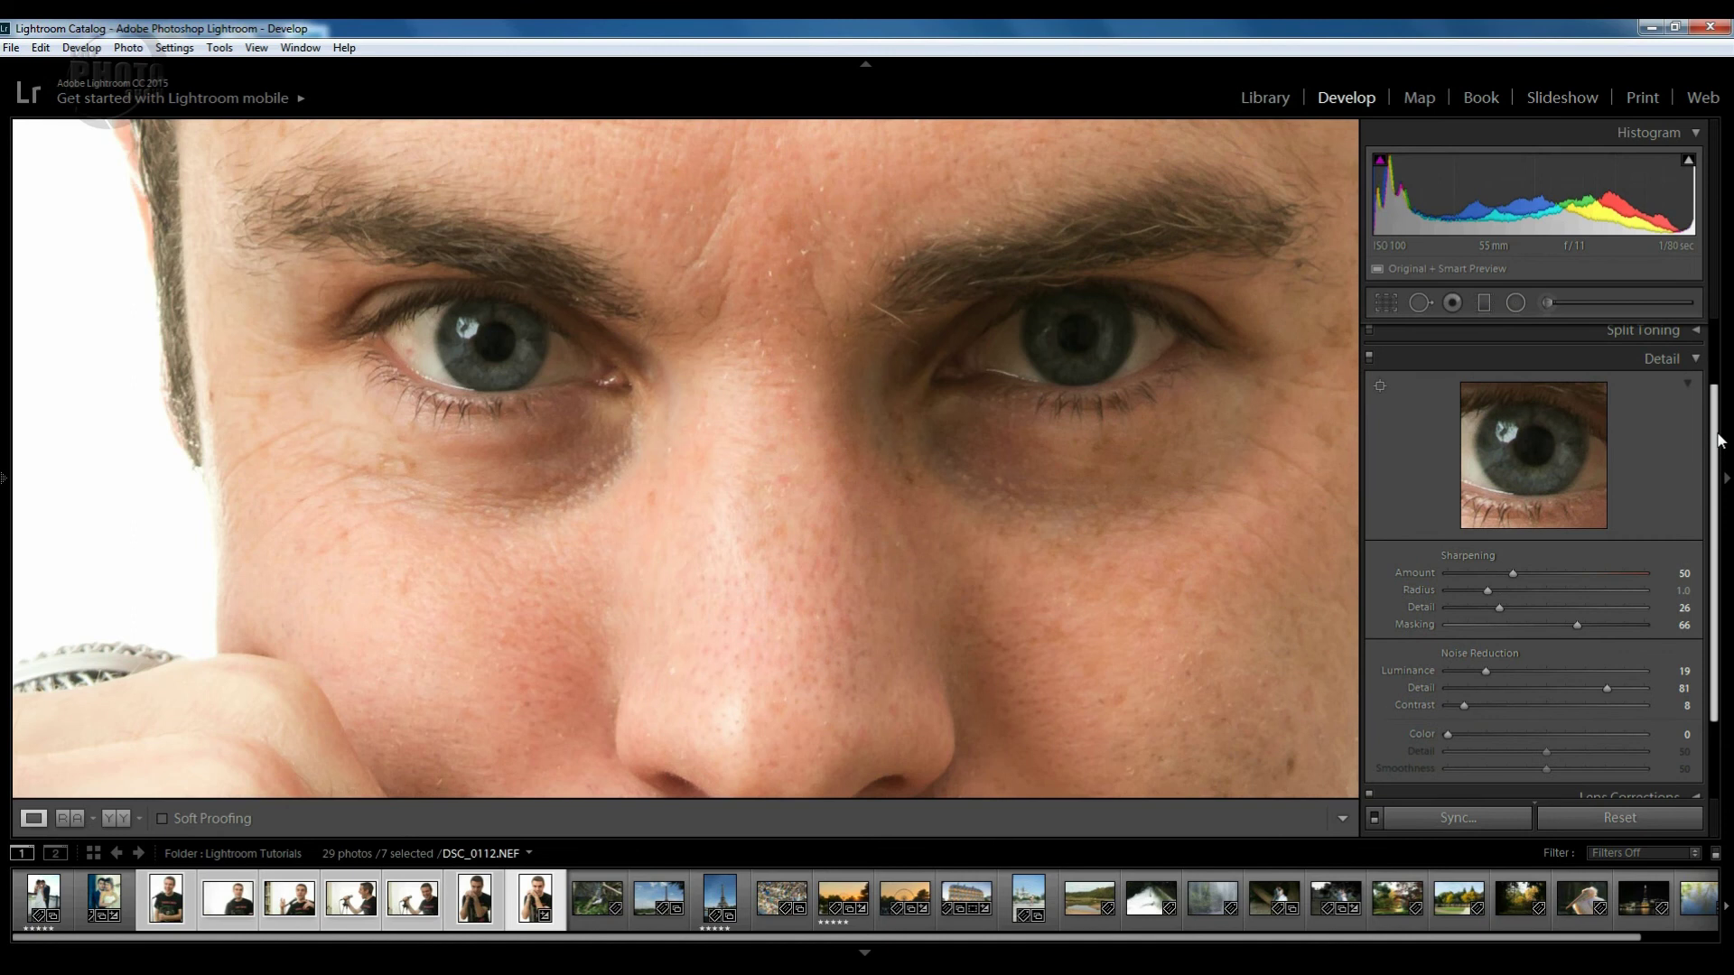
click(1368, 358)
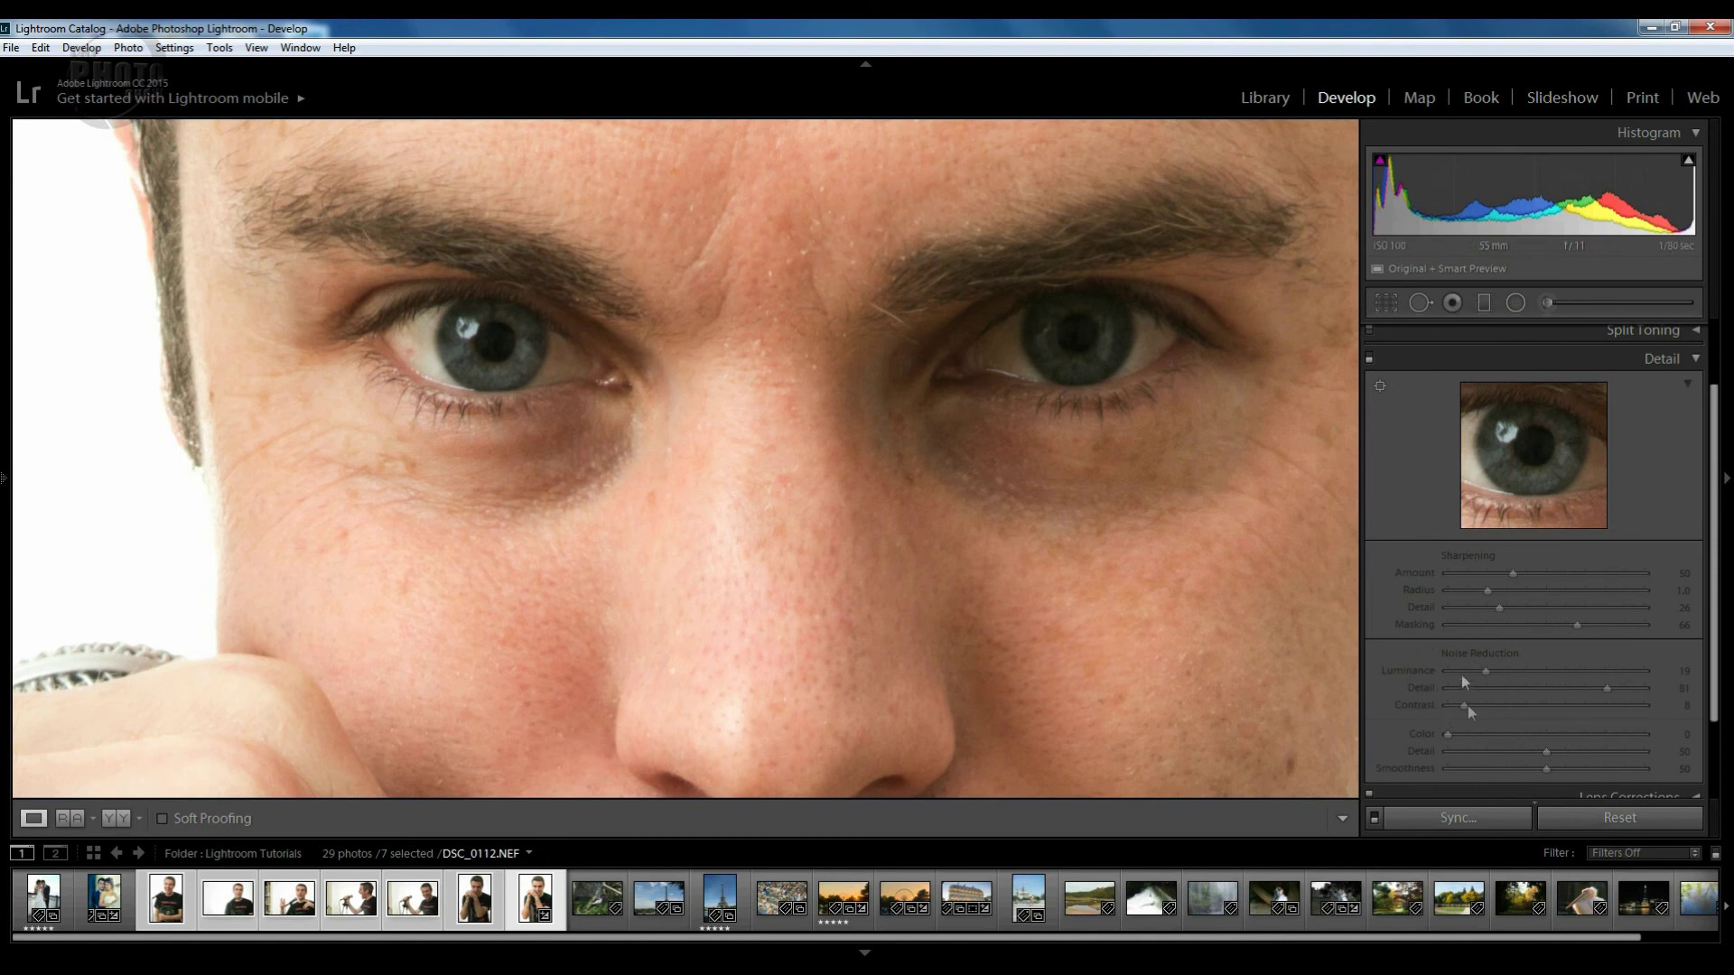
click(1369, 358)
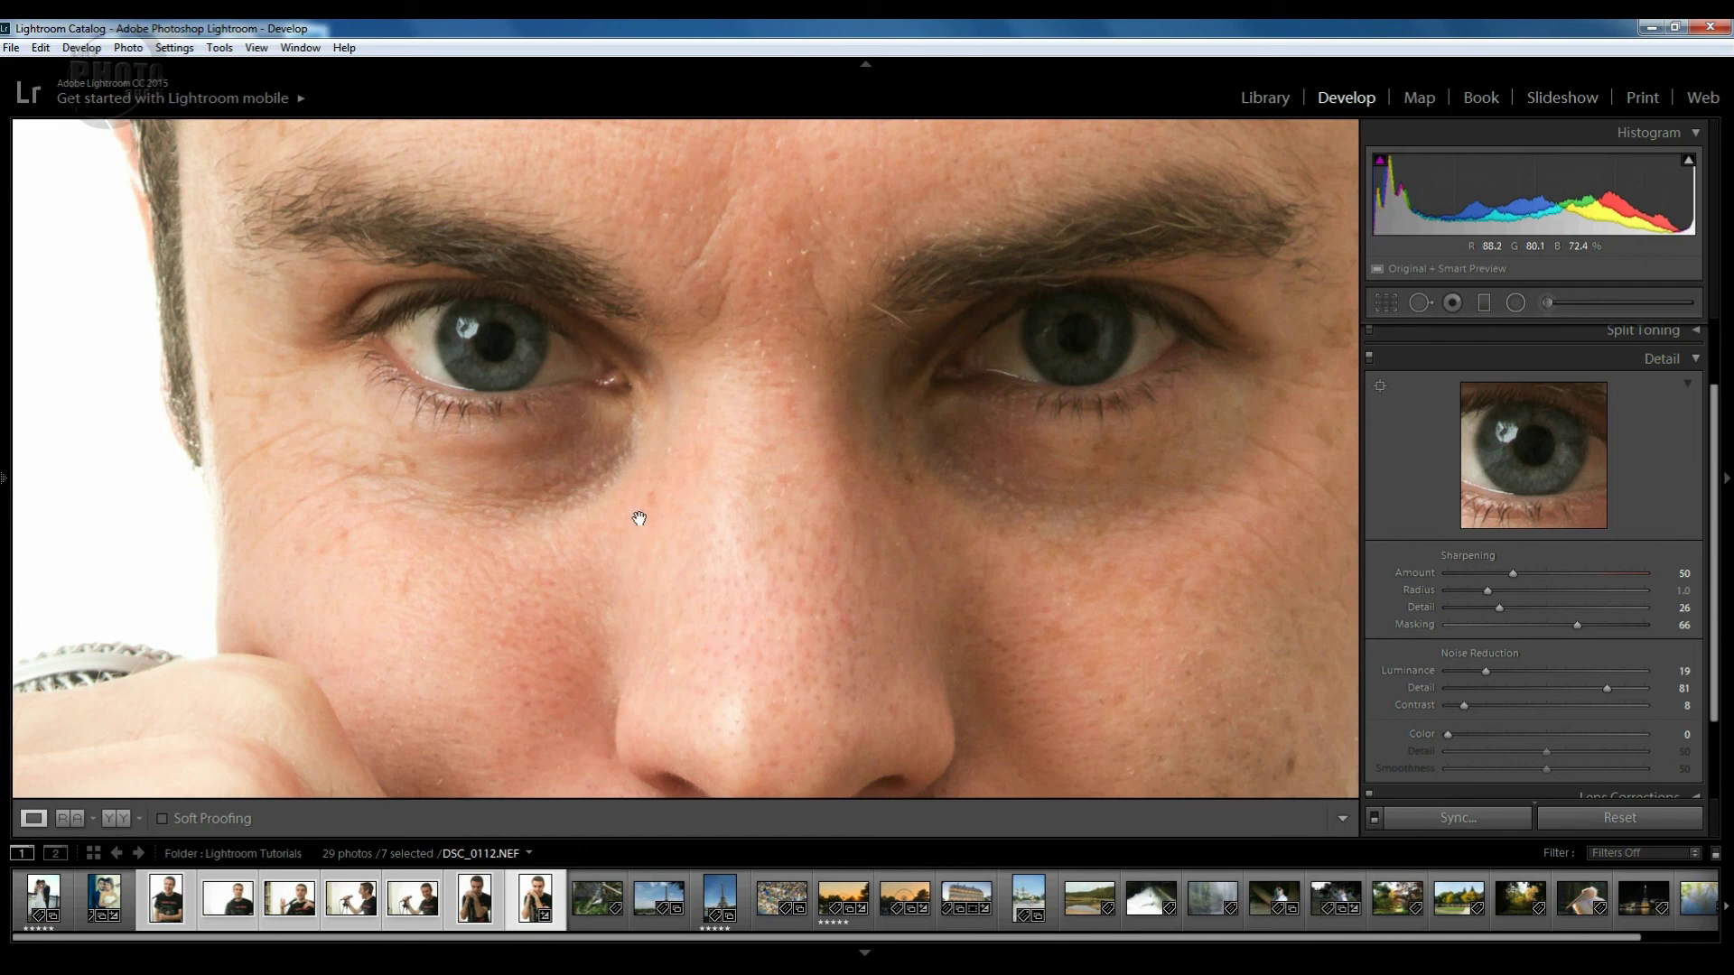
Show the whole portrait and compare it twice with the Detail adjustments switched off and on
click(751, 499)
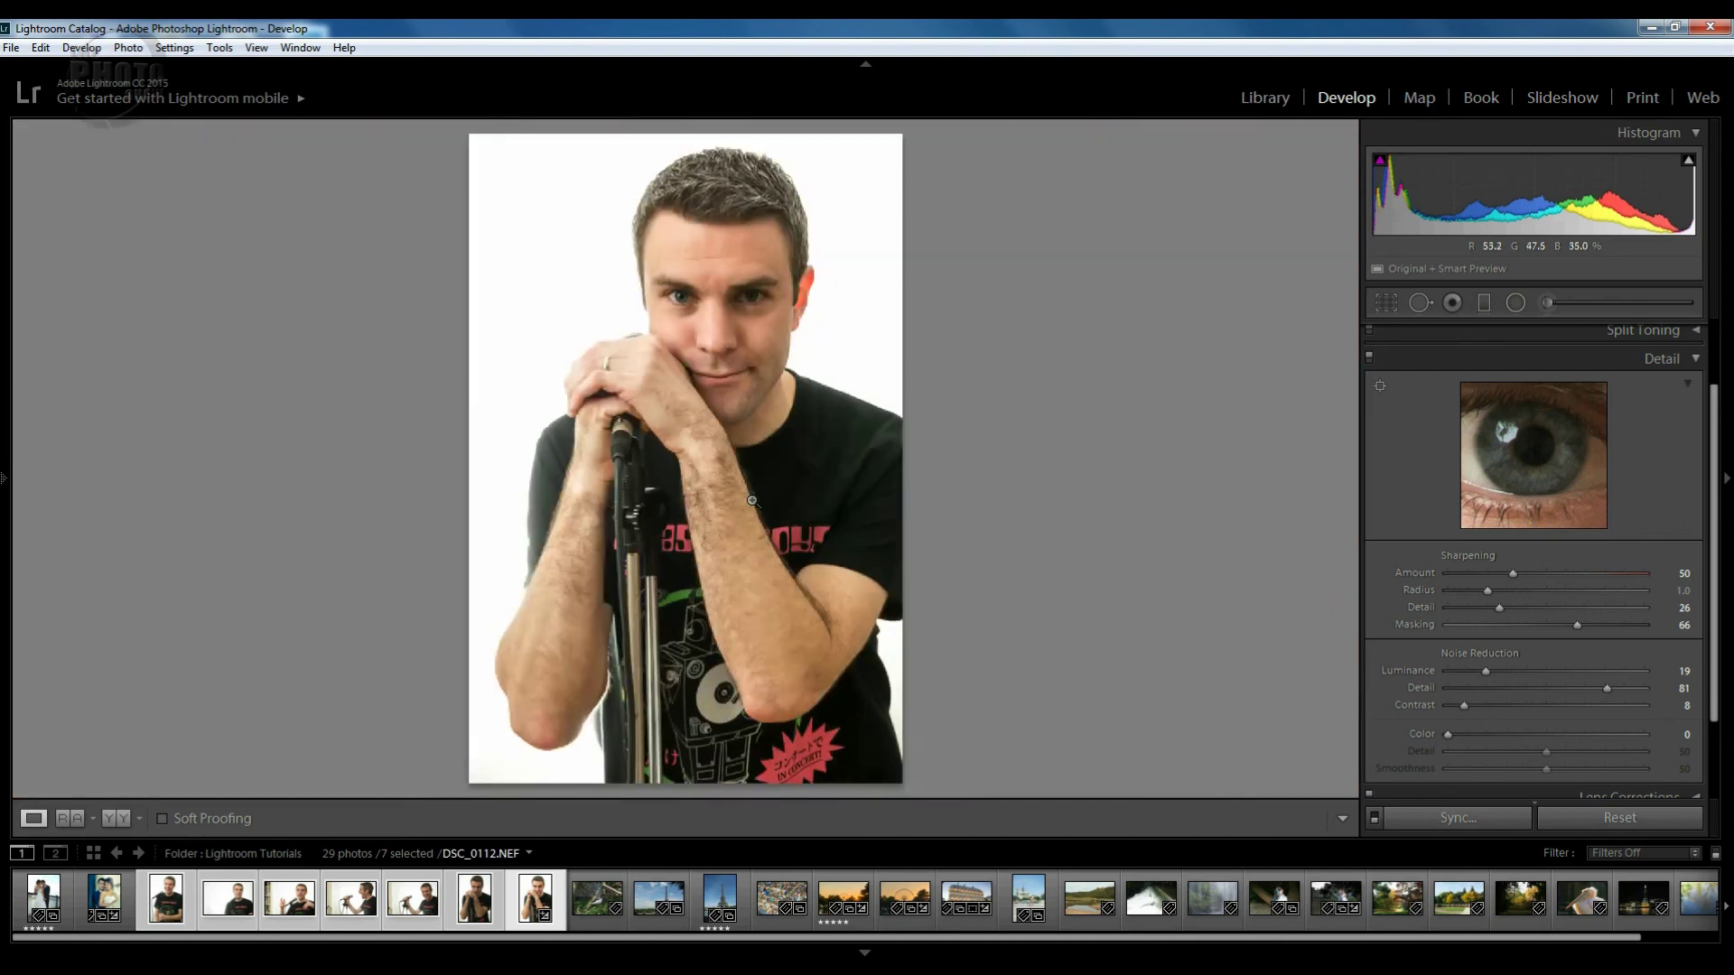
click(1369, 361)
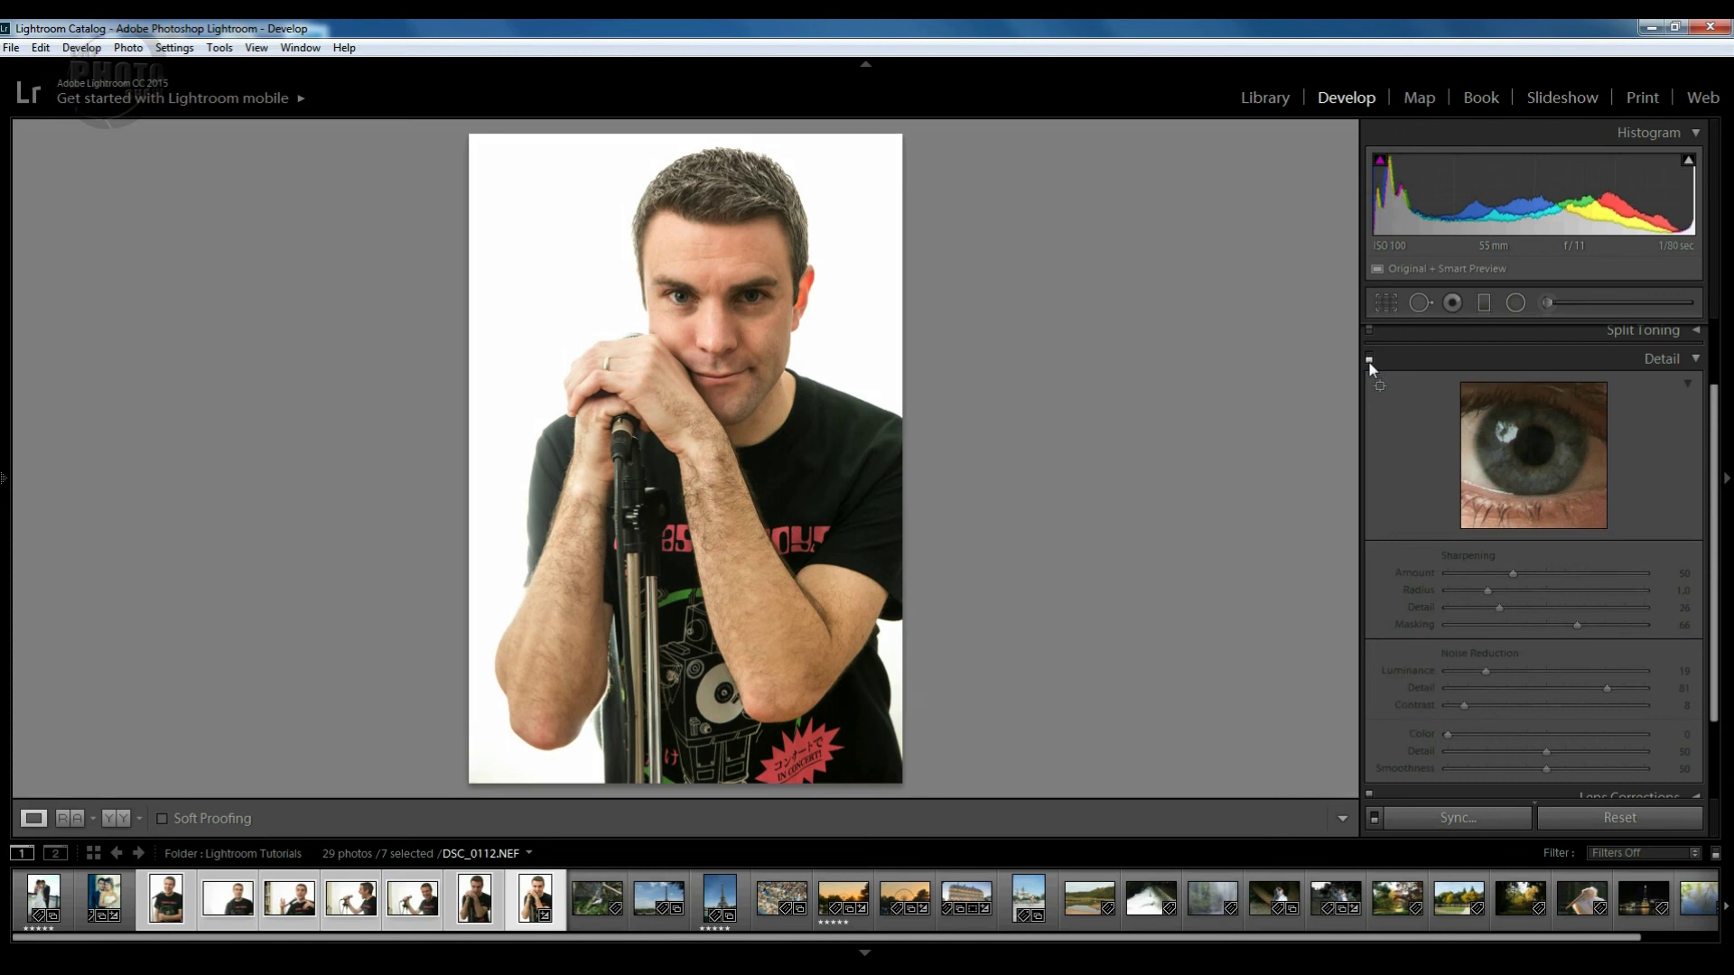
click(1369, 359)
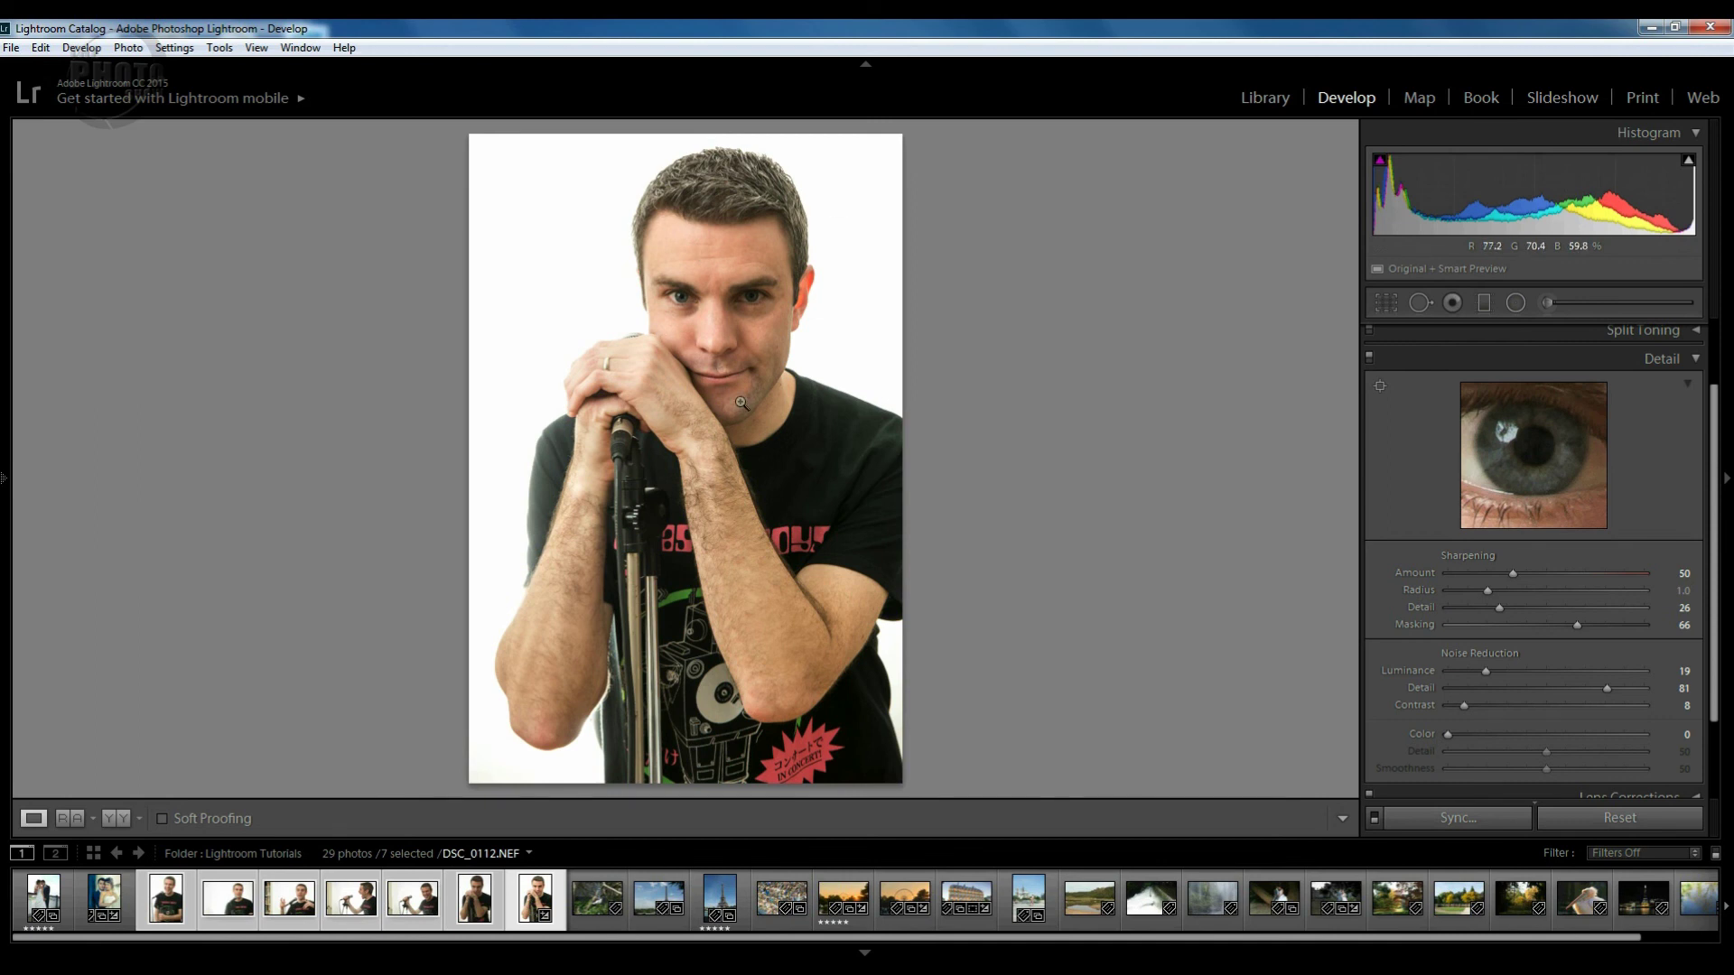
click(1368, 357)
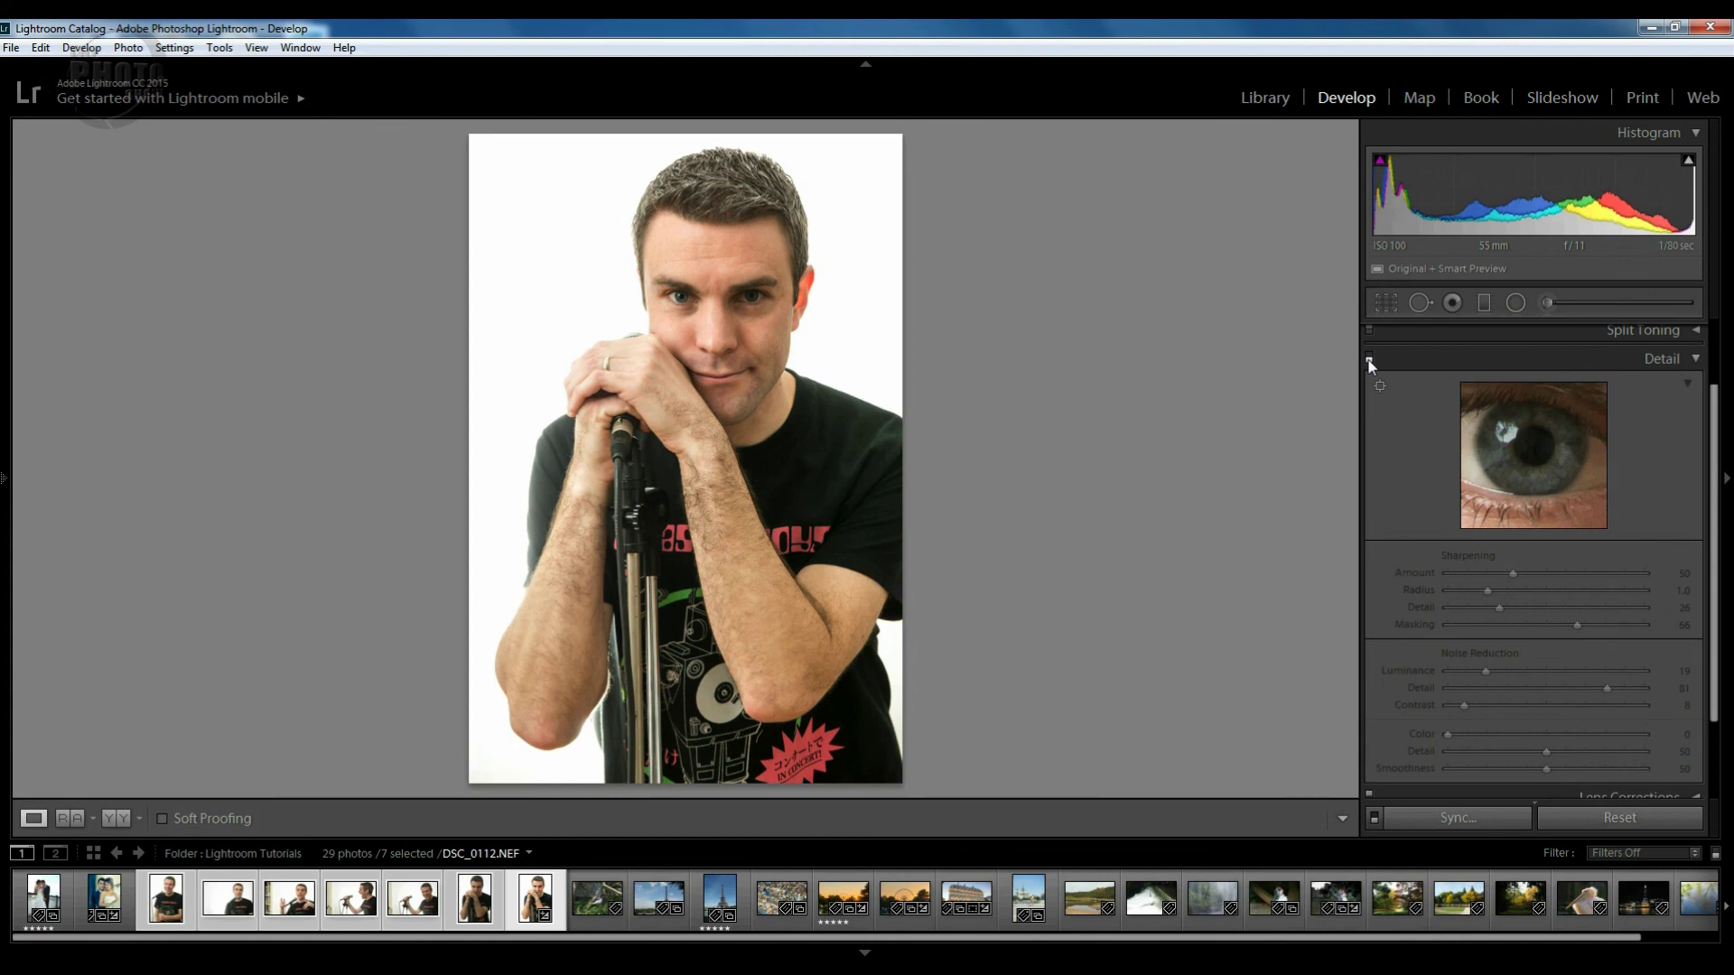
click(1368, 357)
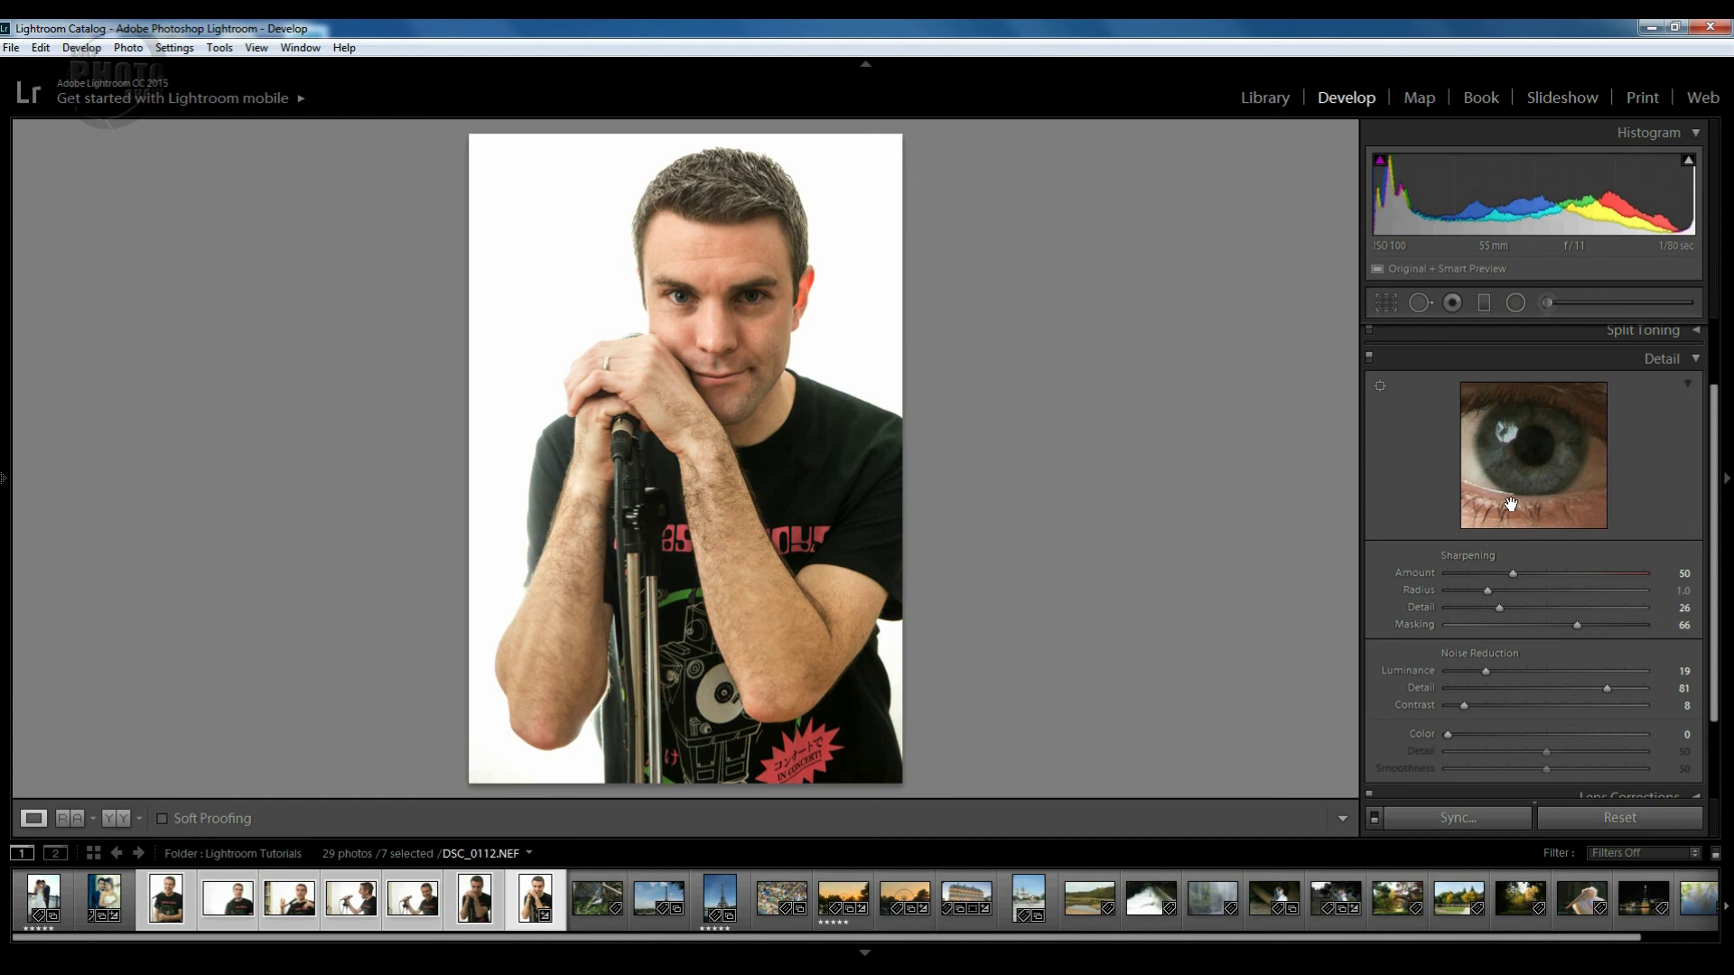
Reposition the eye in the Detail preview and inspect the portrait's eyes and forehead in close-up
mouse_move(1517, 485)
mouse_down()
mouse_move(1536, 498)
mouse_move(1519, 496)
mouse_up()
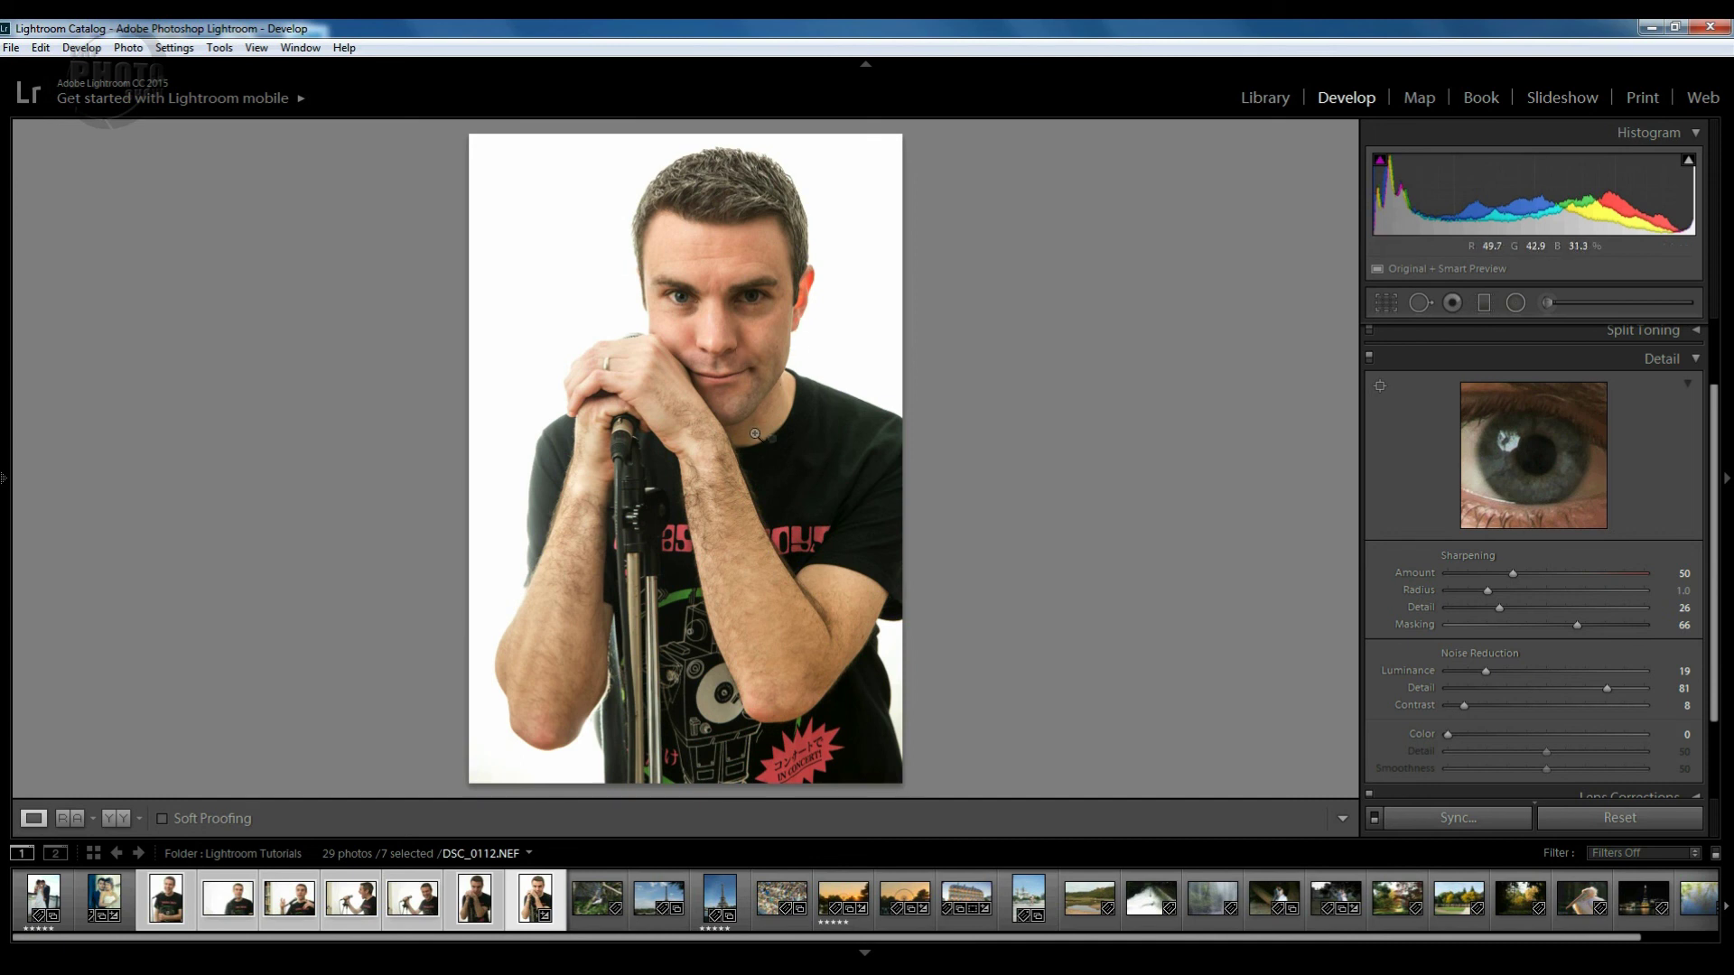
click(703, 298)
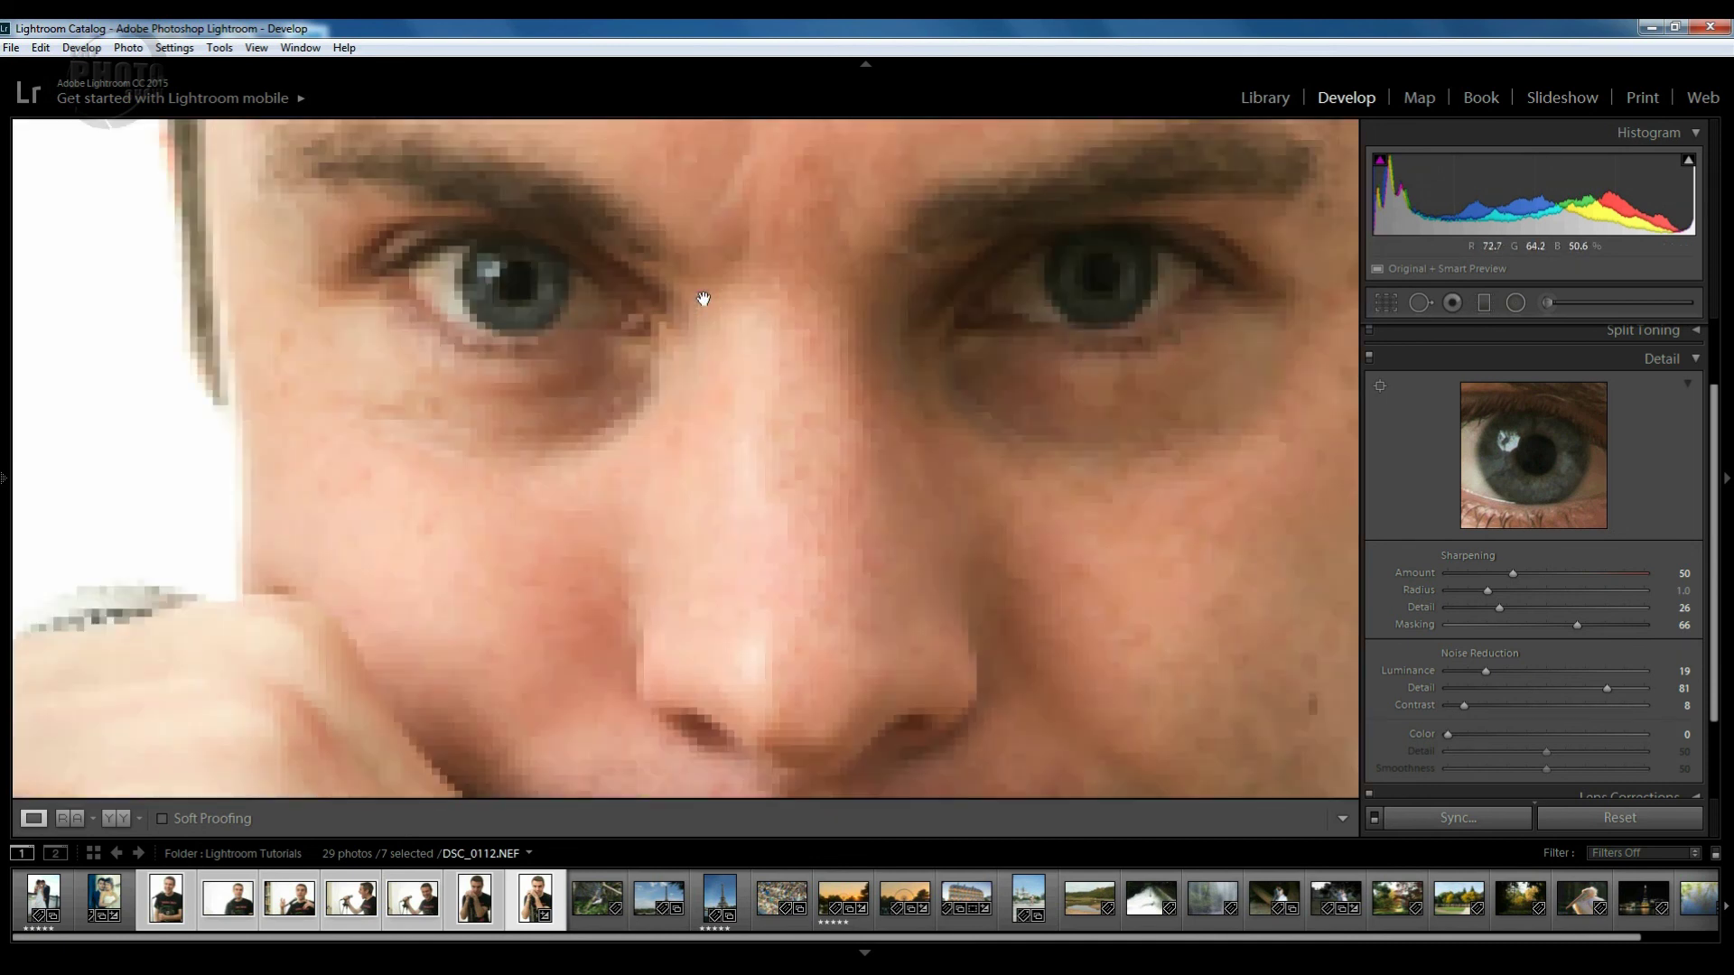
drag(724, 406, 714, 553)
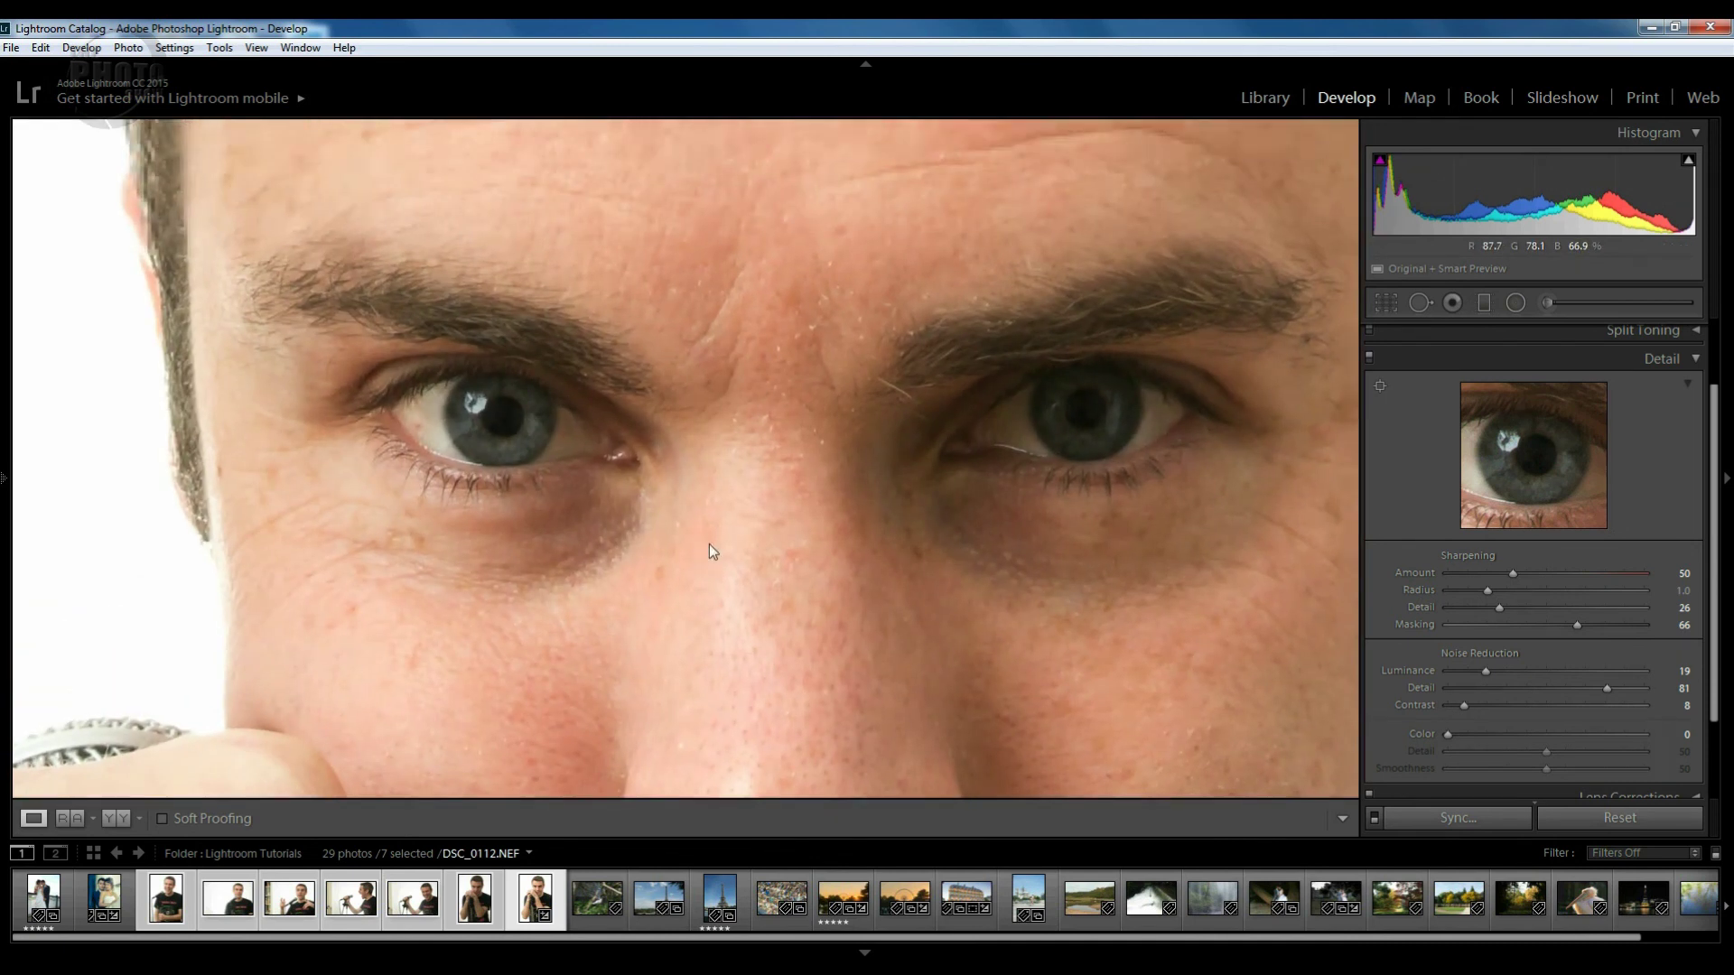